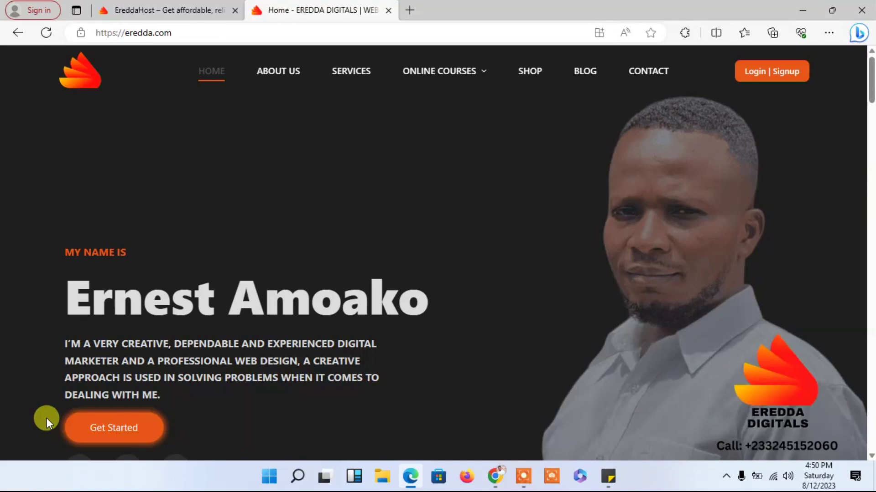
# - Sign in to the EreddaHost account and open the cpanel.eredda.com:2083 control panel login in a new tab
pyautogui.click(179, 6)
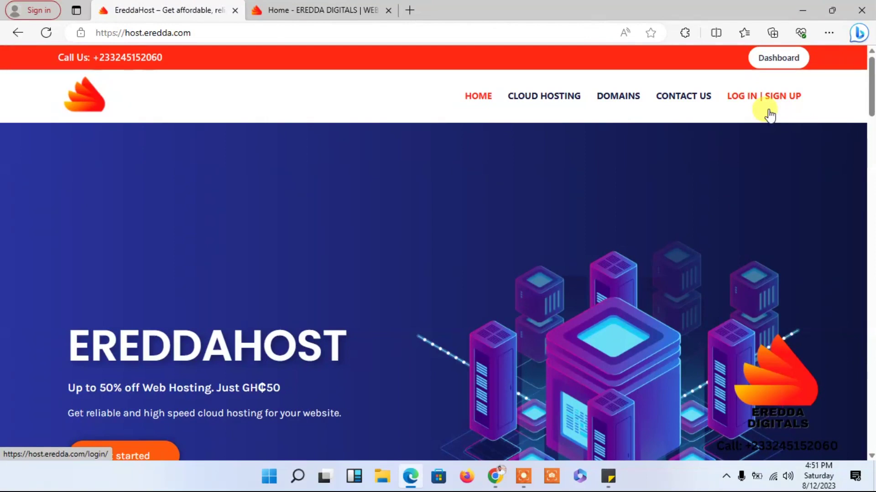
pyautogui.click(769, 65)
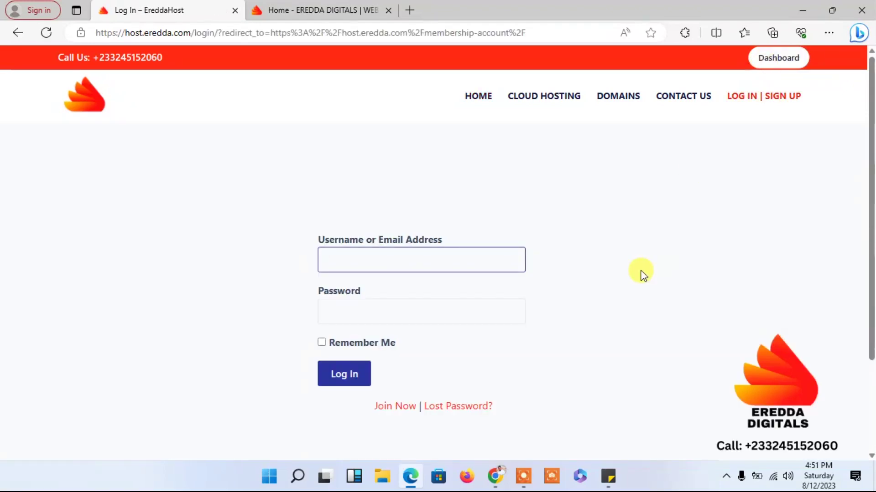
pyautogui.write('dar')
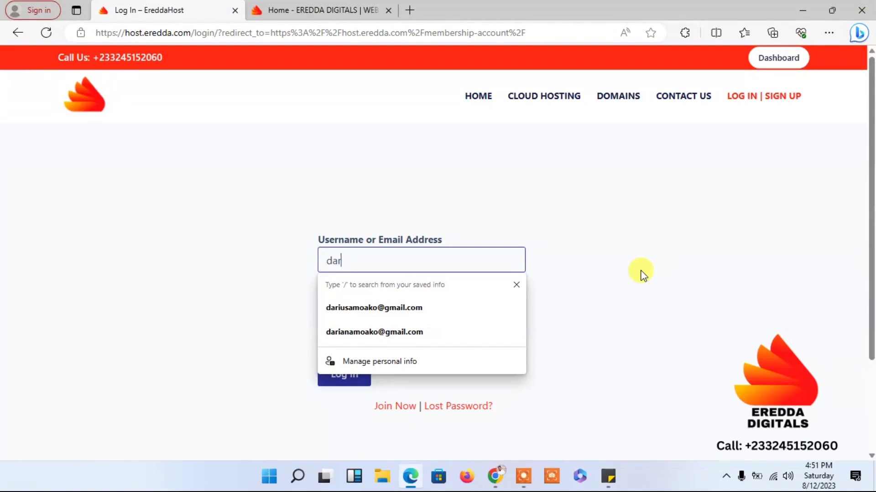
pyautogui.write('ius')
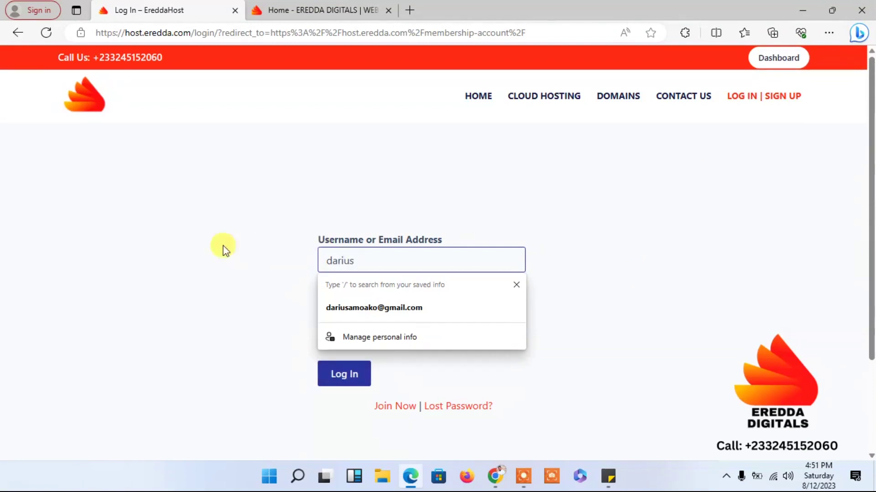
pyautogui.click(224, 248)
pyautogui.click(365, 314)
pyautogui.write('******')
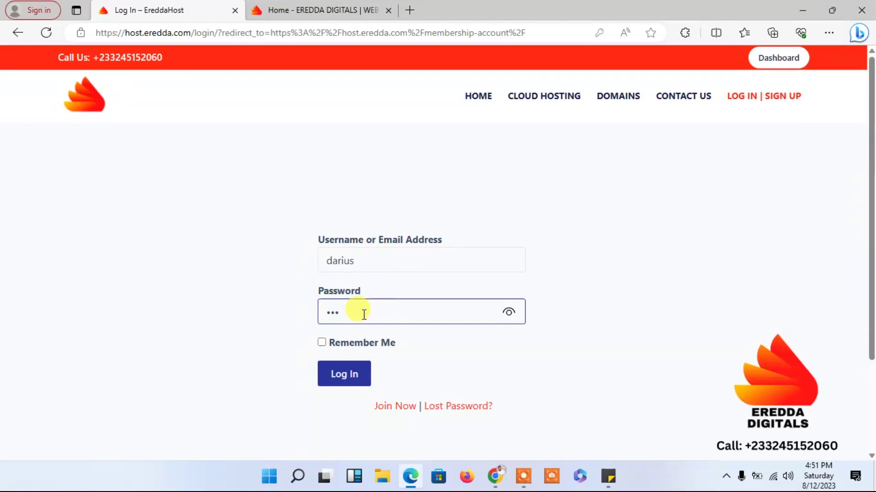
pyautogui.write('****')
pyautogui.click(354, 379)
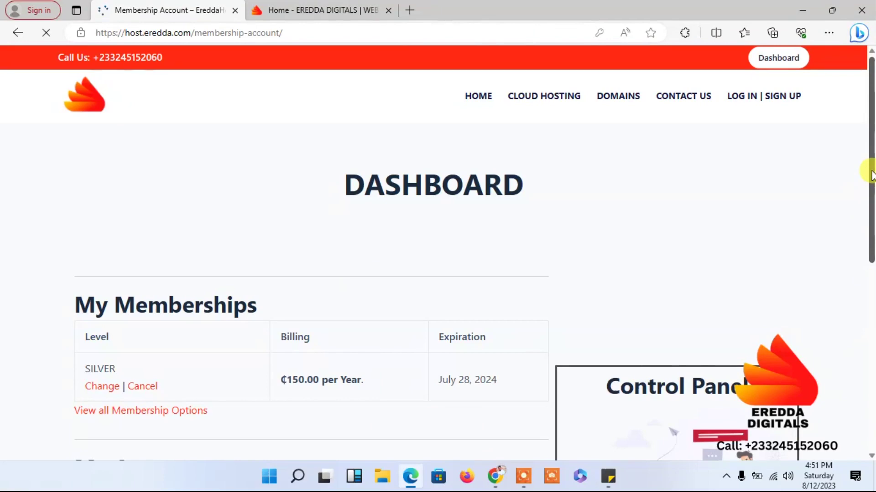
pyautogui.moveTo(870, 176); pyautogui.dragTo(870, 284)
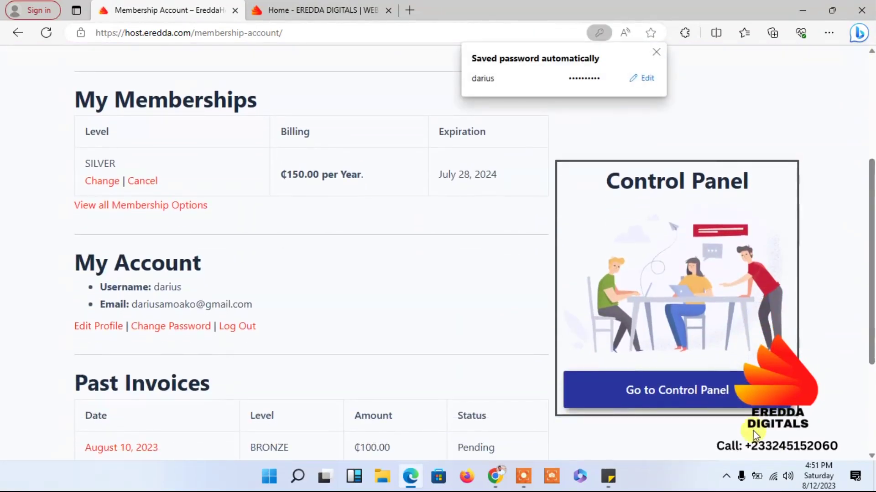
pyautogui.click(671, 389)
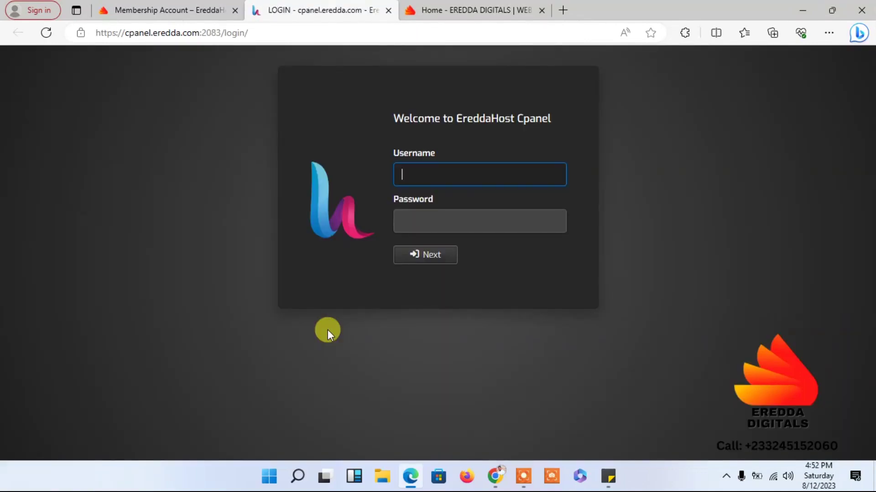
# - Log in to Hestia with the control panel username and pasted password, passing two-factor authentication
pyautogui.write('ereddadigitals')
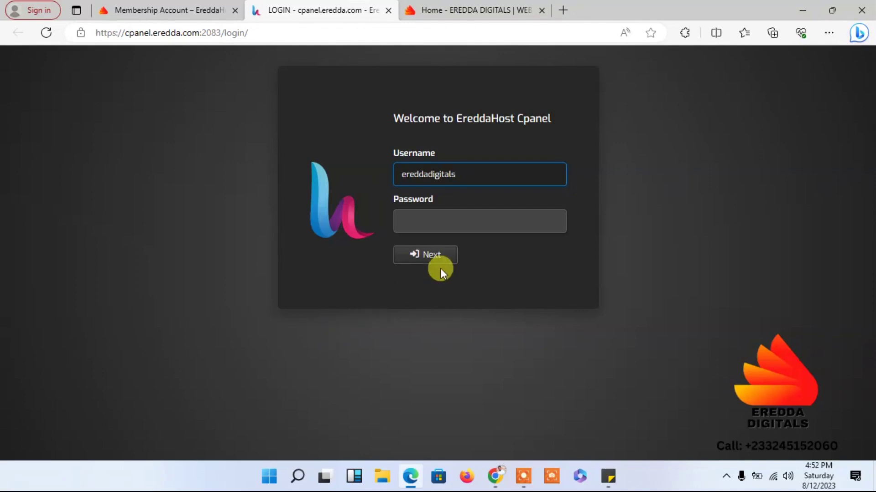
pyautogui.click(445, 221)
pyautogui.hotkey('ctrl', 'v')
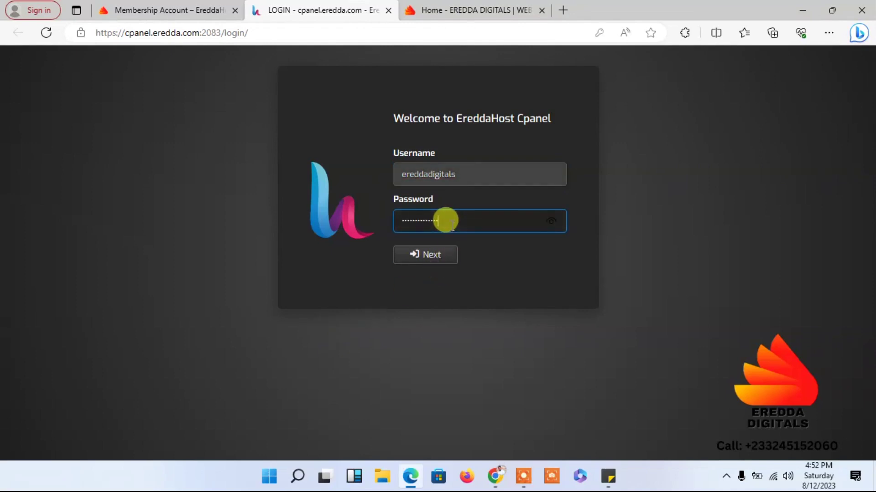
pyautogui.click(424, 254)
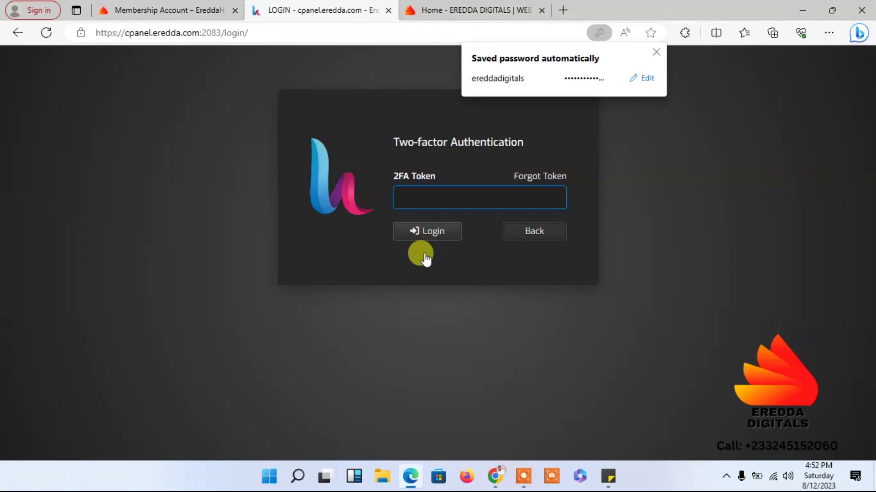
pyautogui.click(419, 231)
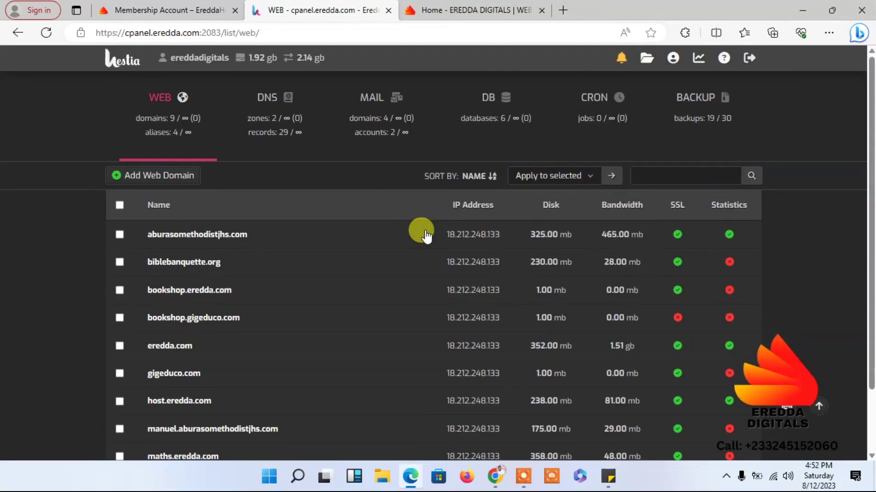
# - Visit gigeduco.com from the domain list to see its under-construction page in a new tab
pyautogui.scroll(-2, 869, 242)
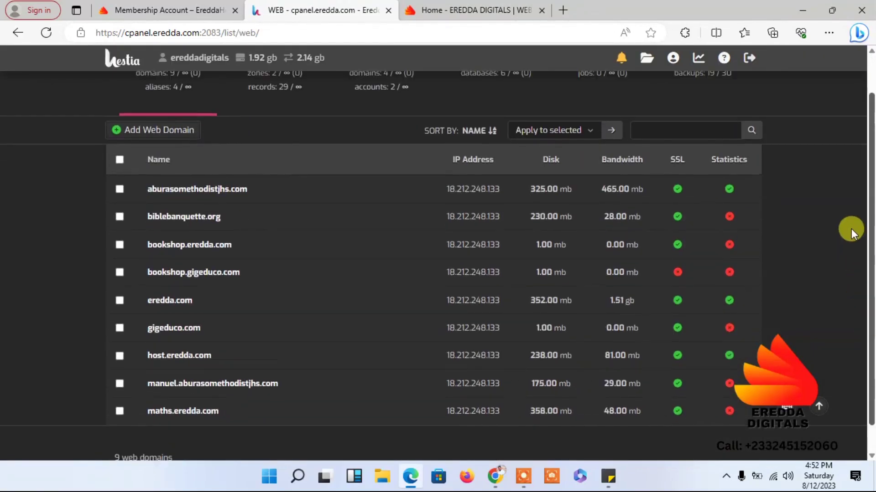
pyautogui.scroll(1, 851, 225)
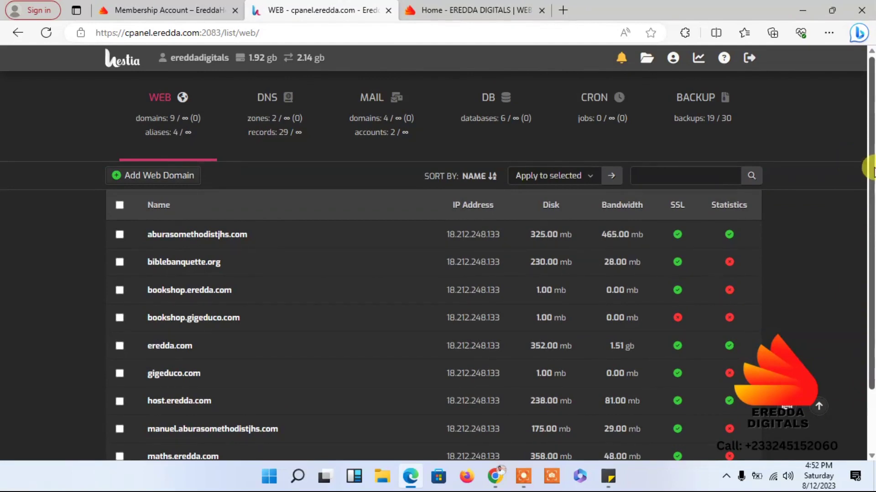
pyautogui.scroll(-2, 870, 207)
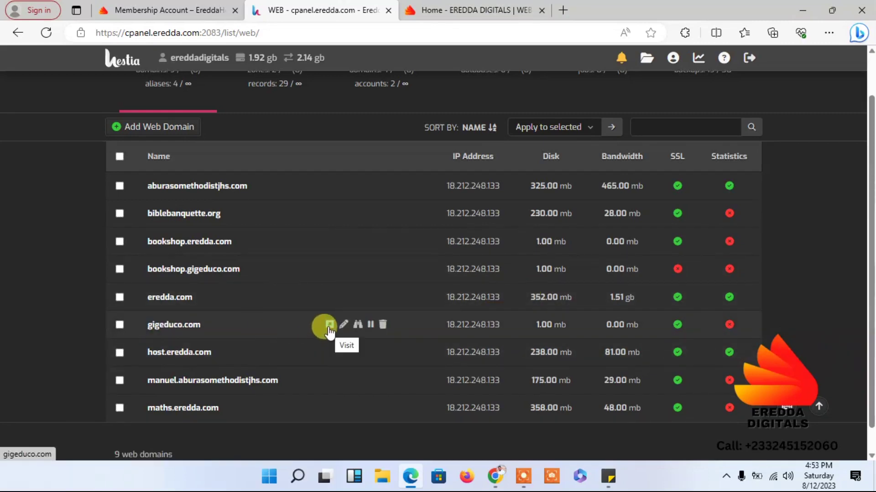
pyautogui.click(328, 325)
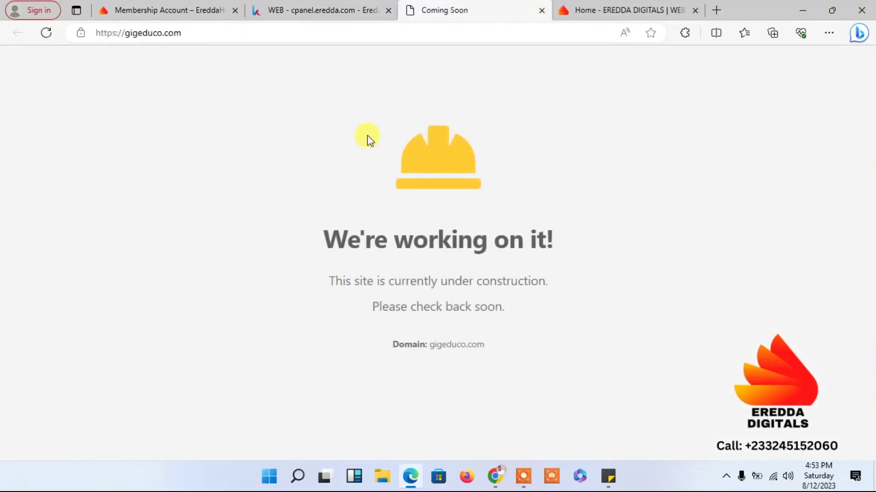
# - Return to the web domains list, then go back to the EreddaHost membership account
pyautogui.click(310, 10)
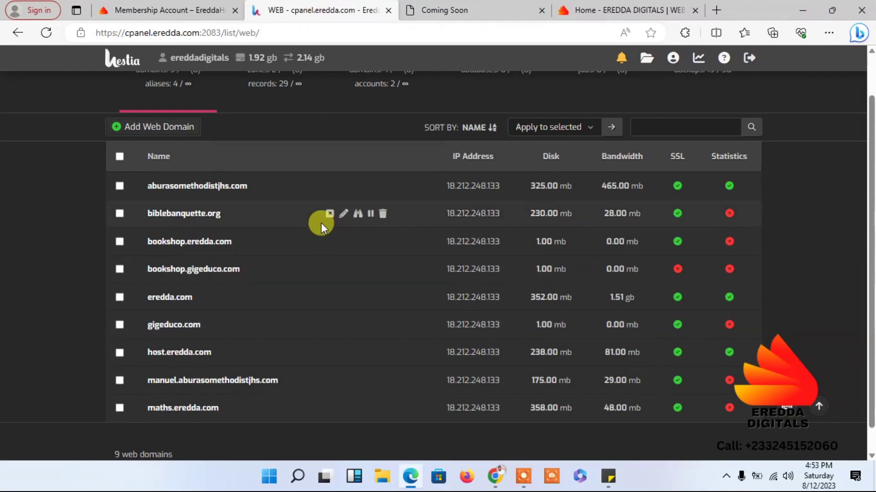
pyautogui.scroll(2, 860, 125)
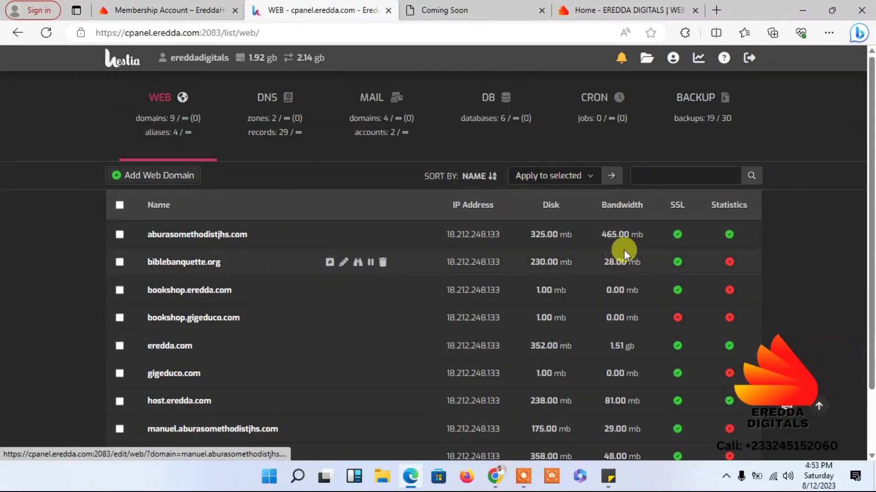
pyautogui.scroll(-2, 868, 134)
pyautogui.scroll(2, 852, 137)
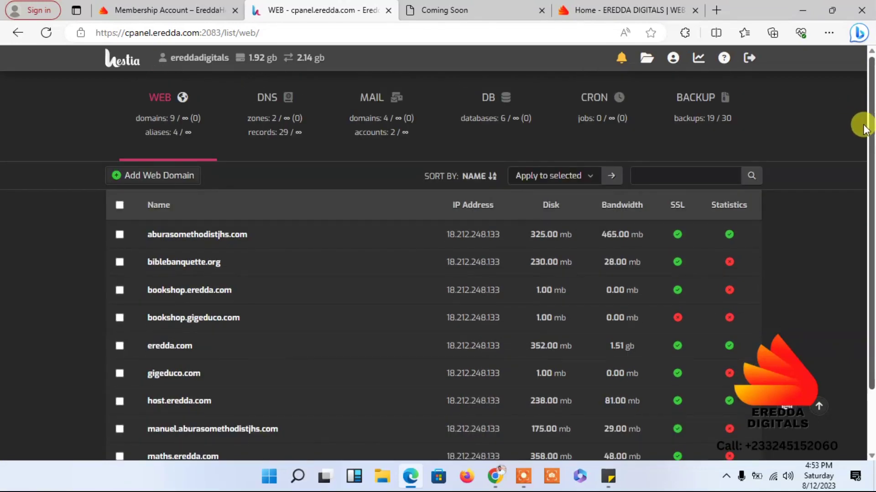
pyautogui.click(208, 6)
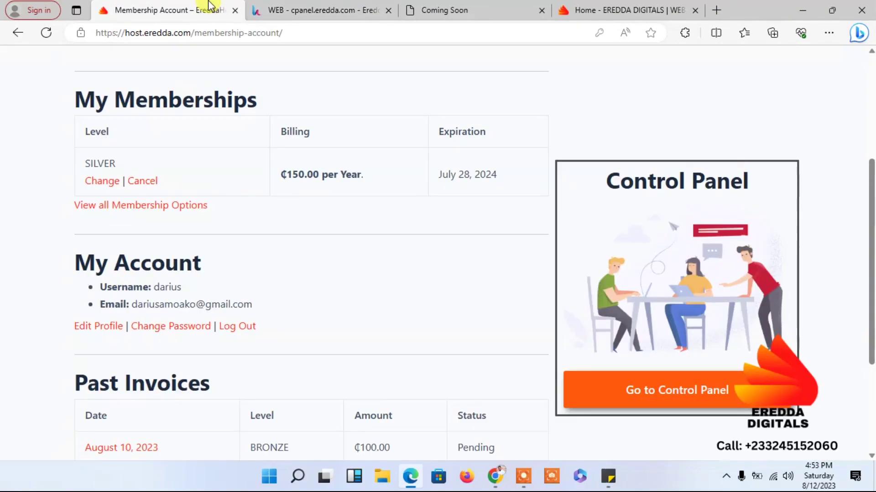
# - Browse the EreddaHost Cloud Hosting plans, then return to the Hestia web domains list
pyautogui.scroll(1, 849, 139)
pyautogui.scroll(4, 849, 139)
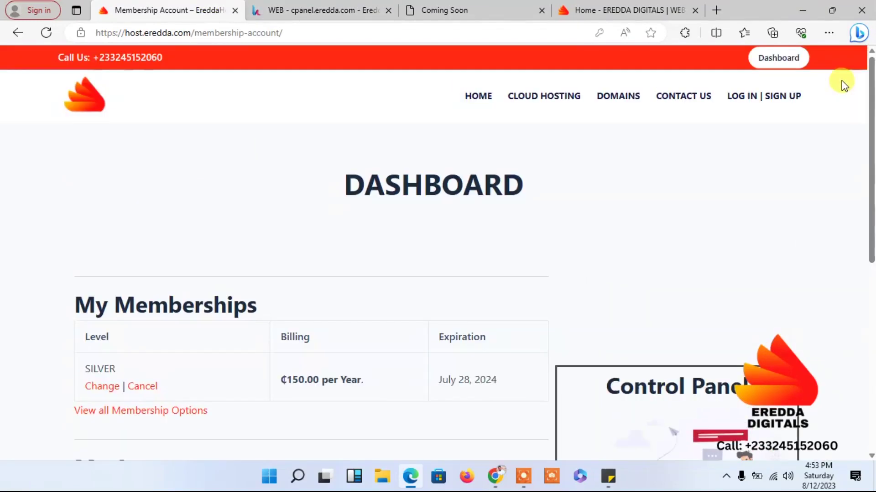
pyautogui.click(541, 97)
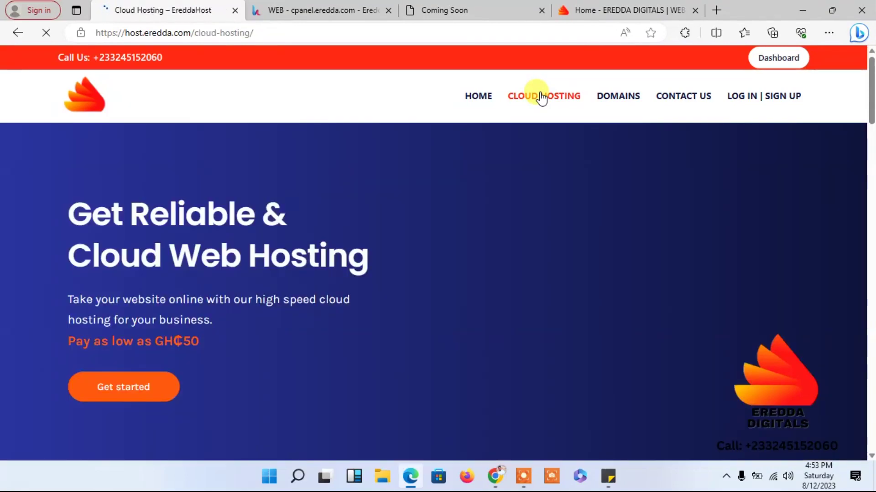
pyautogui.moveTo(870, 96); pyautogui.dragTo(869, 283)
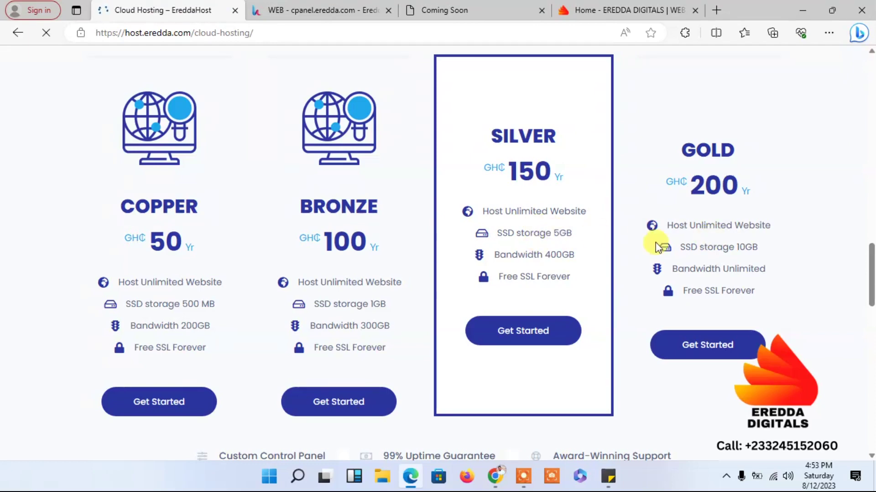
pyautogui.moveTo(867, 298); pyautogui.dragTo(809, 100)
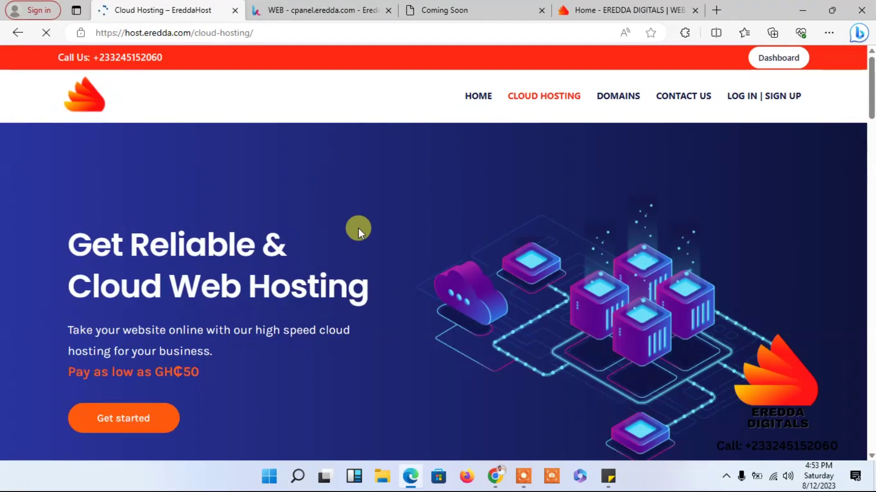
pyautogui.click(302, 5)
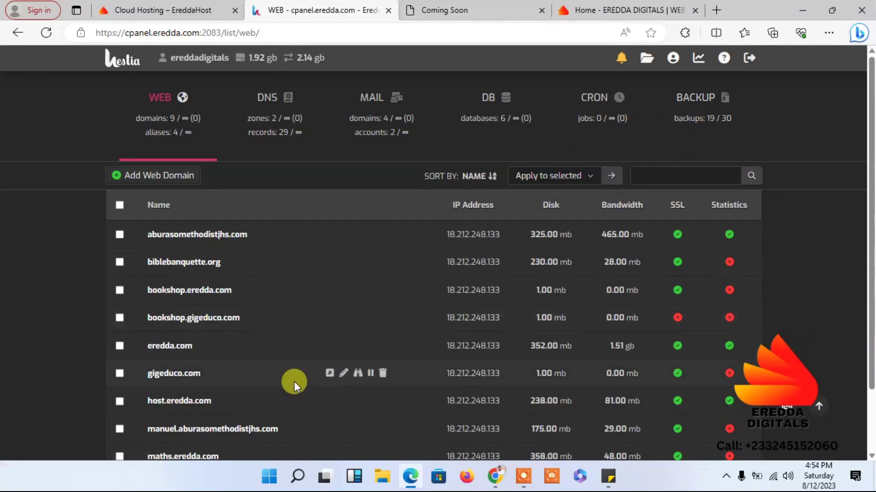
# - Edit gigeduco.com, glance at its live Coming Soon page, and launch Quick Install App
pyautogui.click(343, 374)
pyautogui.click(465, 8)
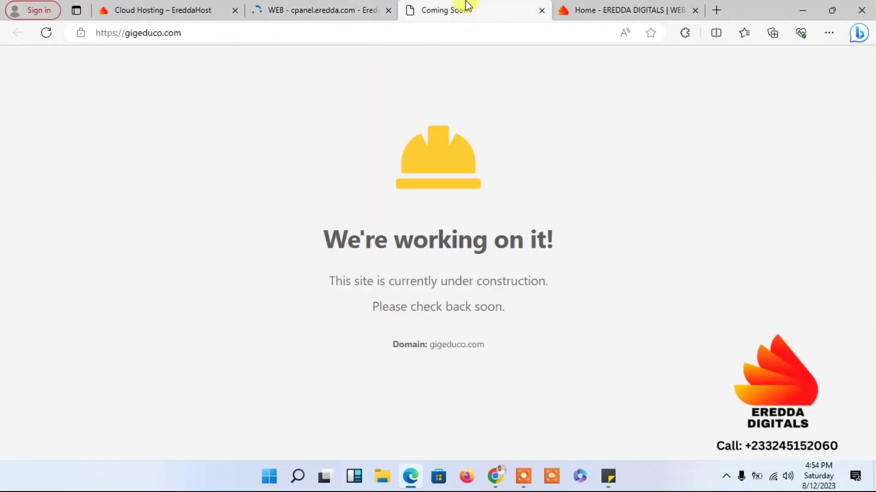
pyautogui.click(302, 10)
pyautogui.moveTo(871, 264); pyautogui.dragTo(826, 139)
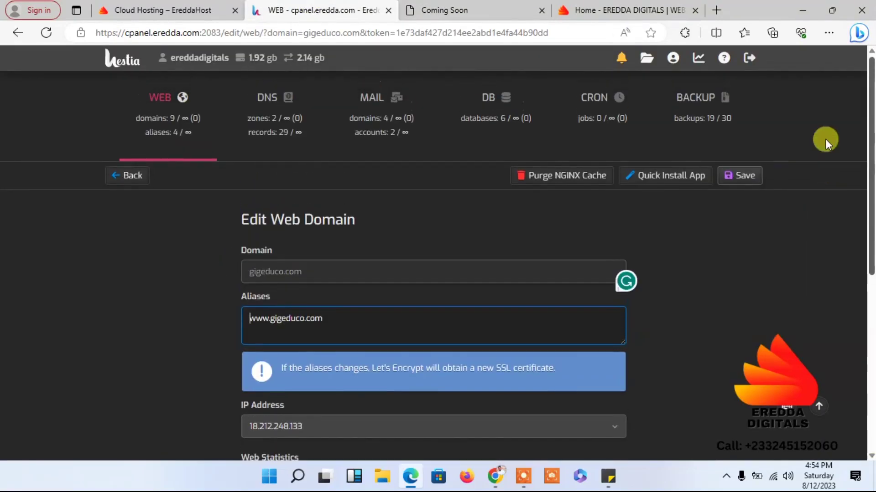
pyautogui.click(660, 187)
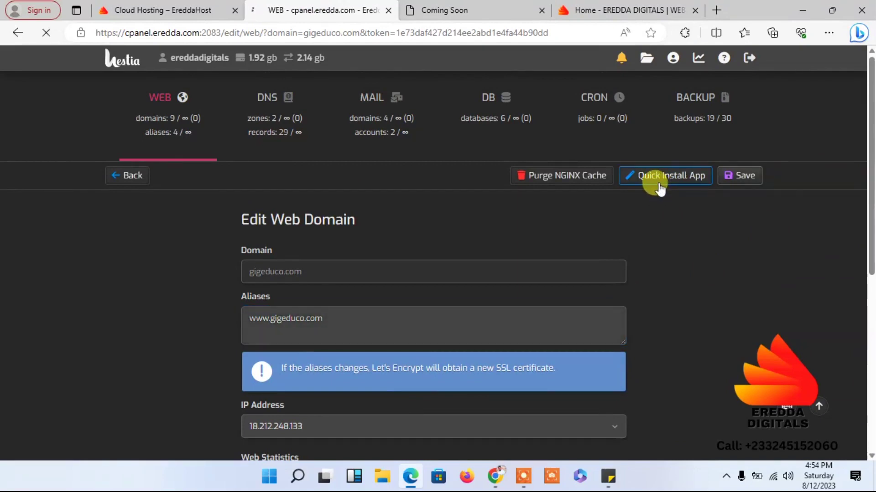
pyautogui.moveTo(868, 137); pyautogui.dragTo(868, 376)
pyautogui.scroll(8, 847, 288)
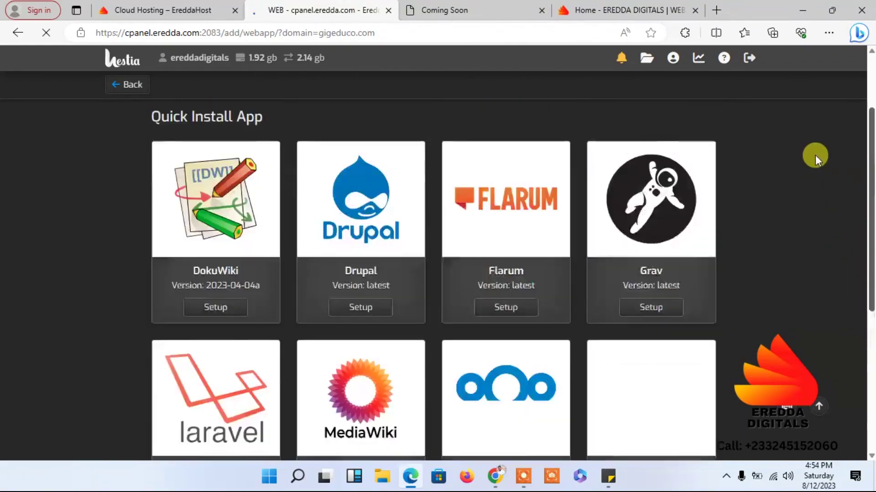
# - Scroll to the WordPress card and start its Setup for gigeduco.com
pyautogui.scroll(-3, 840, 221)
pyautogui.scroll(-5, 840, 222)
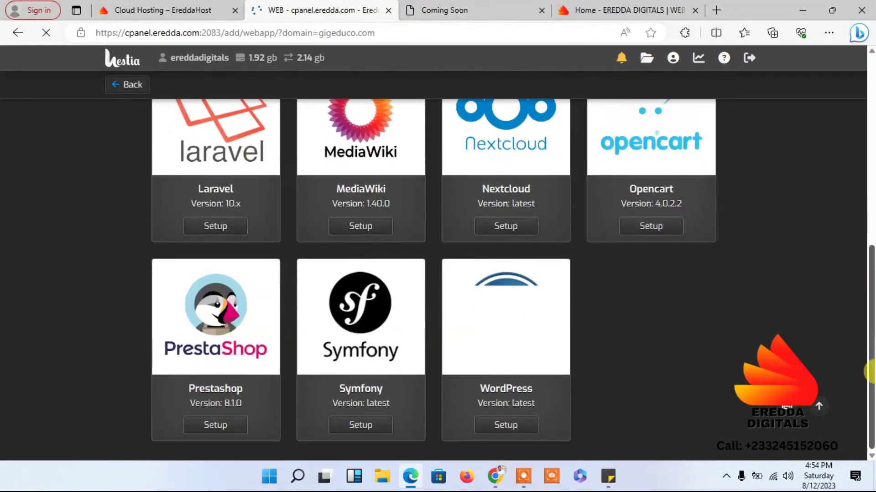
pyautogui.click(500, 428)
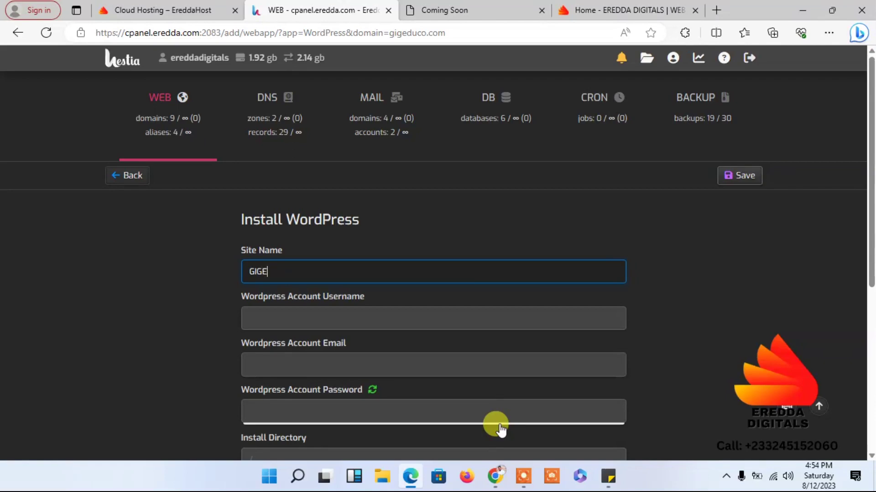
# - Complete the site name 'GIGEDUCO | GOD IS GOOD EDUCATIONAL COMPLEX', correcting typos along the way
pyautogui.write('UCO')
pyautogui.write('Go')
pyautogui.press('BackSpace')
pyautogui.write('OOD')
pyautogui.press('BackSpace')
pyautogui.press('BackSpace')
pyautogui.write('D IS GOOD')
pyautogui.write('EDUC')
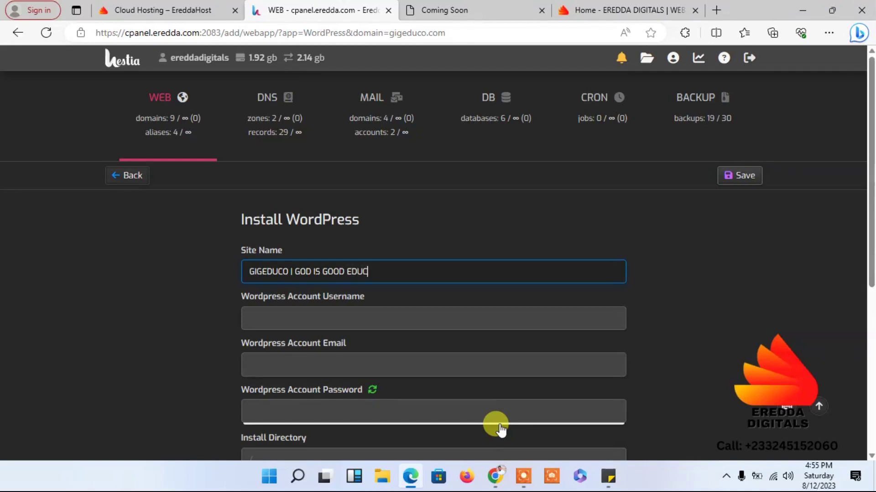
pyautogui.write('ATIONAL C')
pyautogui.write('OMPLEX')
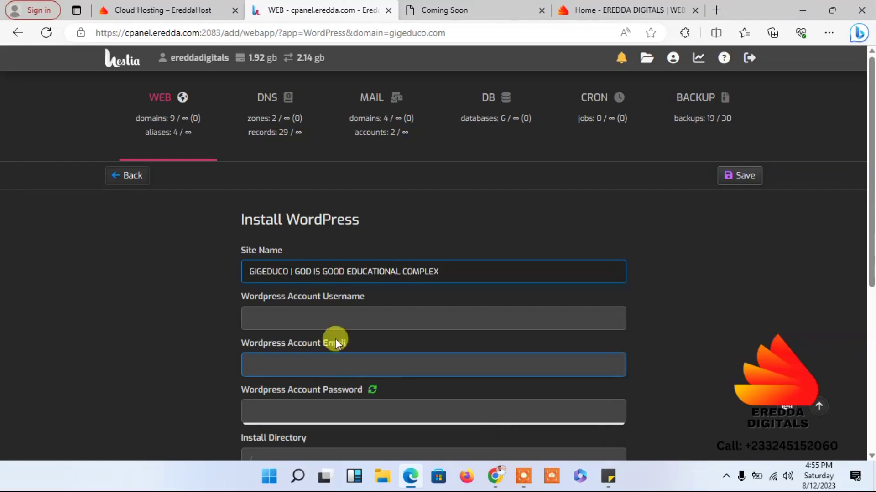
# - Enter the WordPress admin username and the site's contact e-mail address, fixing typing mistakes
pyautogui.click(302, 317)
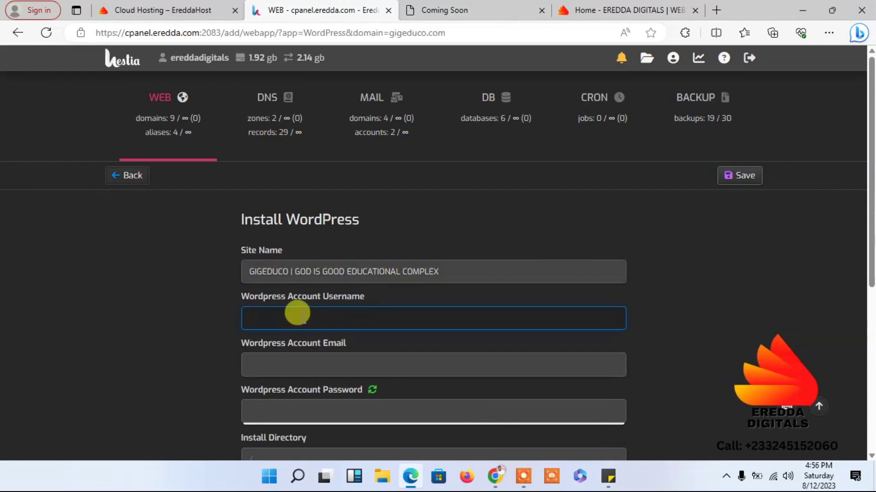
pyautogui.write('ereddadigitals')
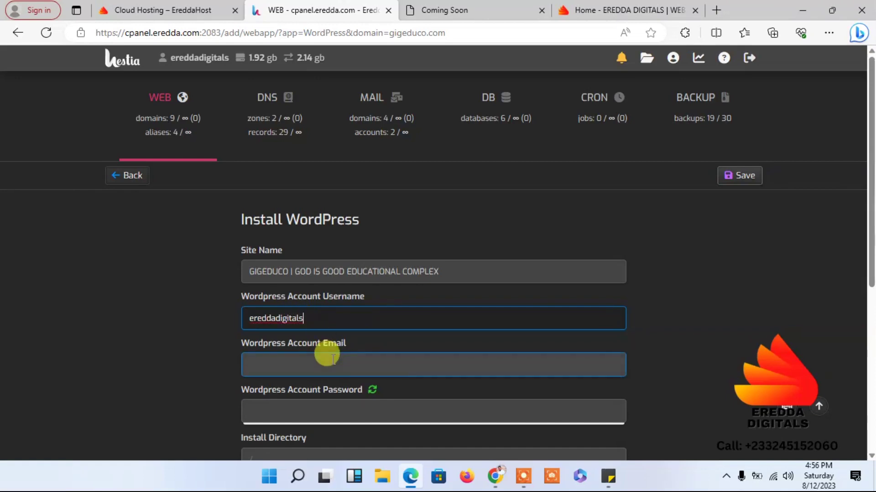
pyautogui.click(309, 357)
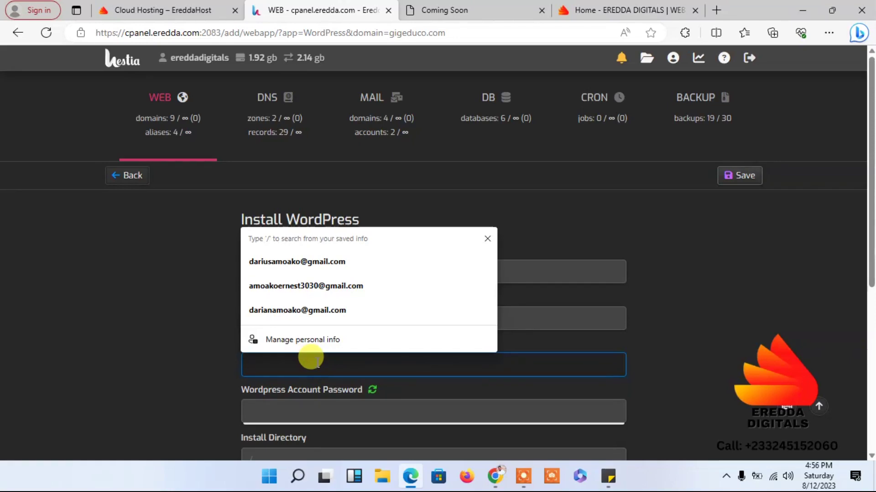
pyautogui.press('Escape')
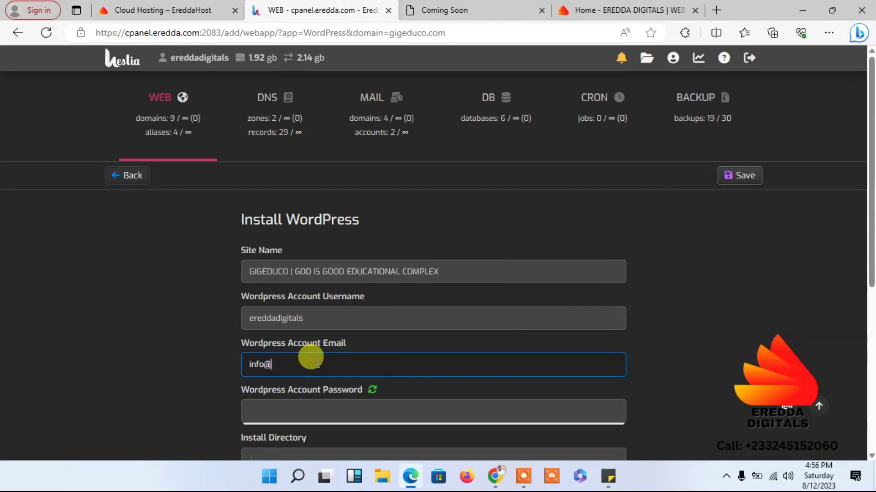
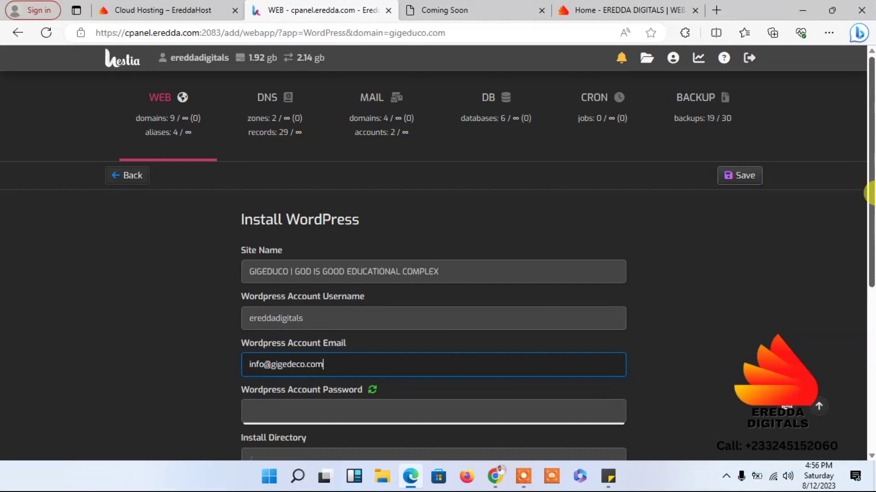
# - Generate a random WordPress admin password, regenerating it once
pyautogui.scroll(-2, 867, 190)
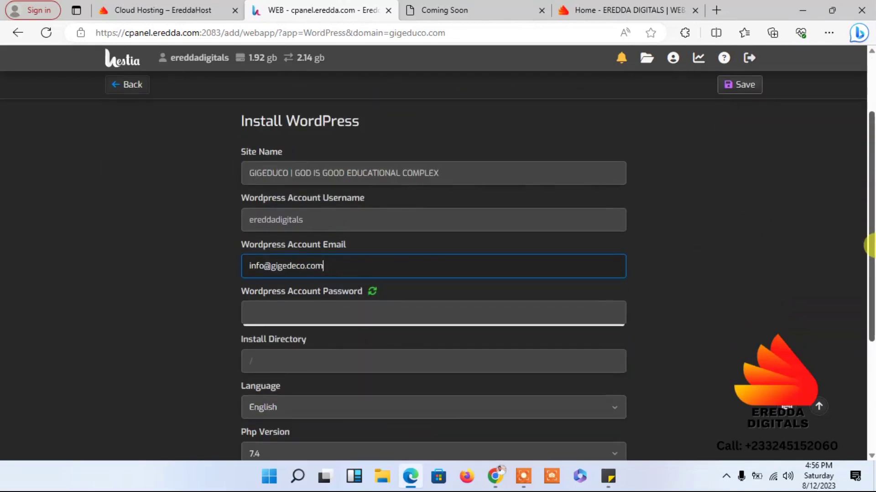
pyautogui.click(372, 292)
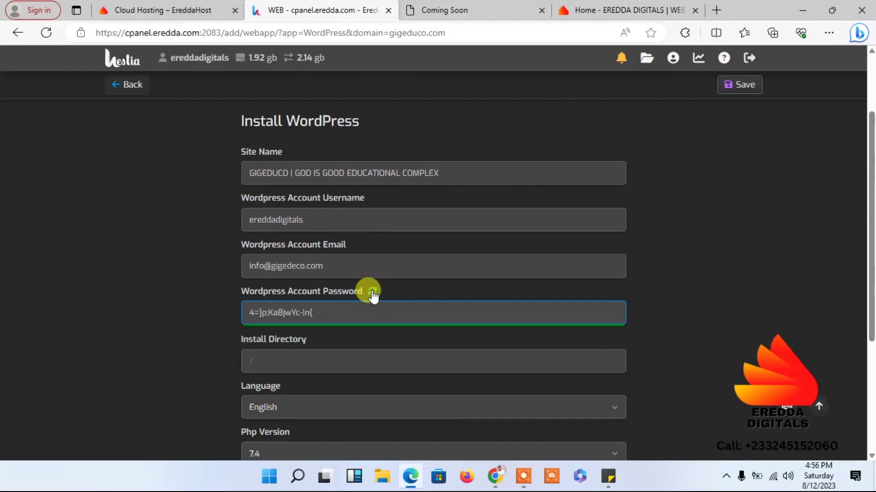
pyautogui.click(372, 291)
# - Name the new database 'gigeduco'
pyautogui.moveTo(870, 254); pyautogui.dragTo(869, 366)
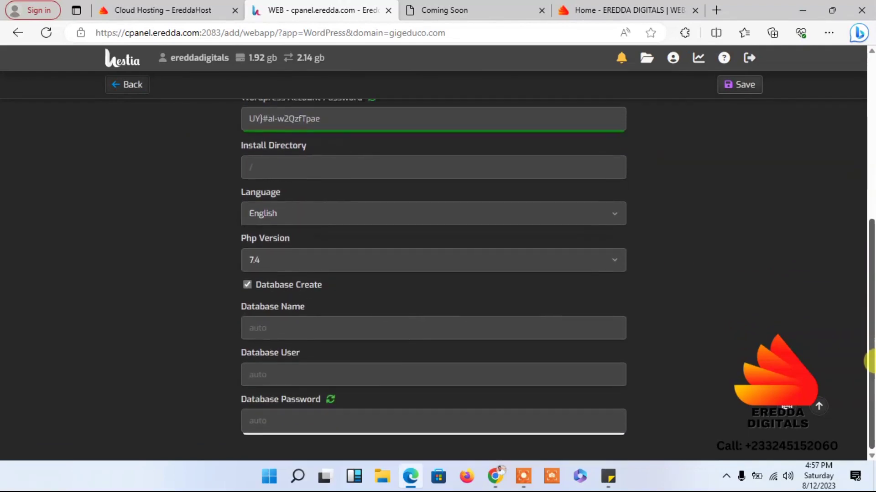
pyautogui.click(276, 325)
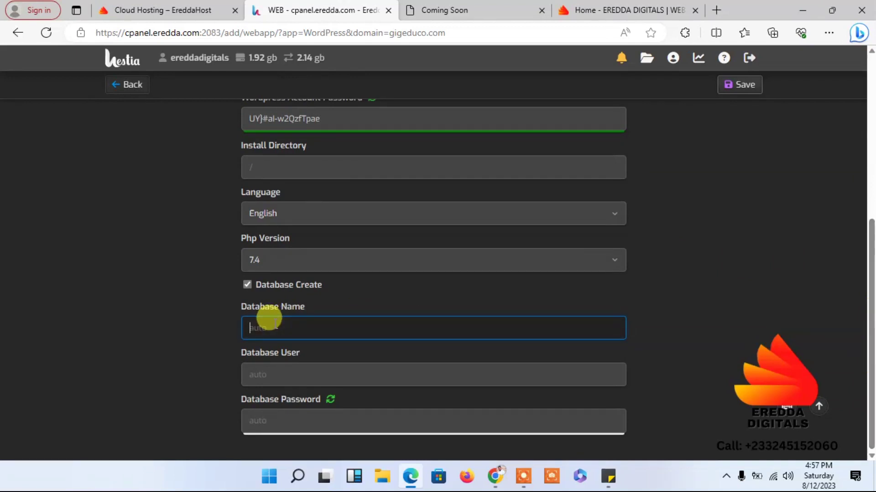
pyautogui.write('gigeduco')
pyautogui.click(284, 371)
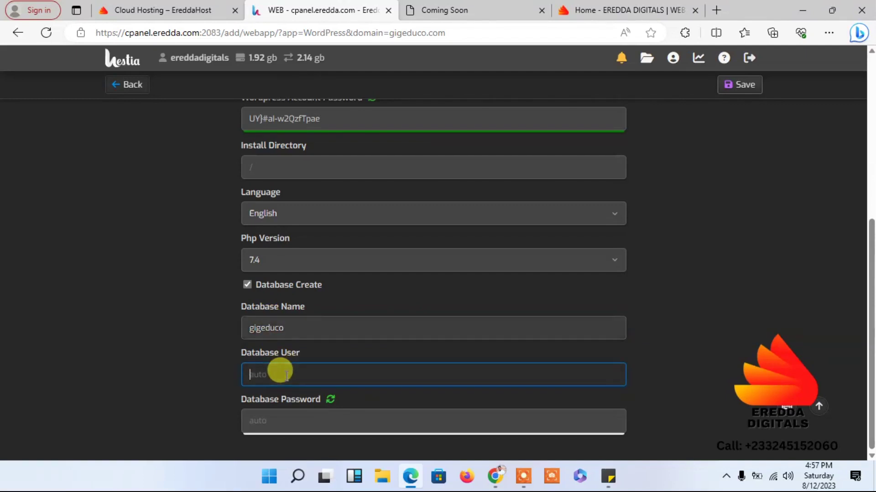
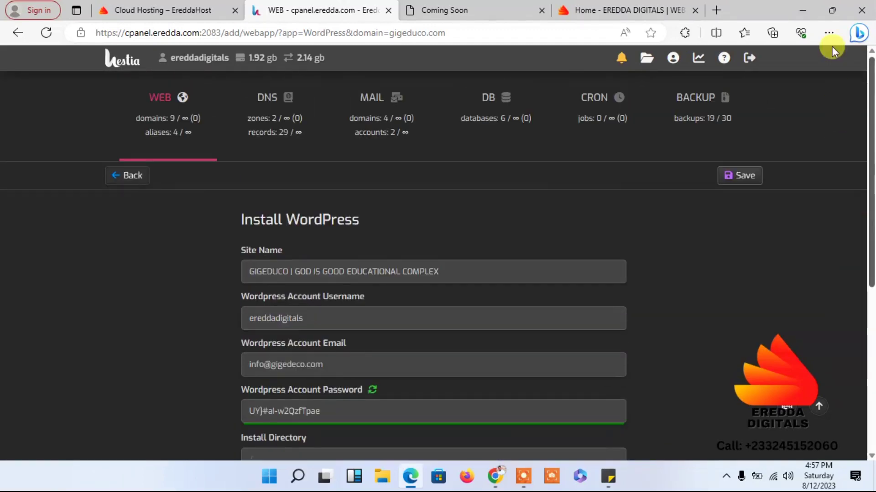
# - Review the completed gigeduco.com WordPress install form and submit it
pyautogui.scroll(-1, 839, 104)
pyautogui.scroll(1, 852, 163)
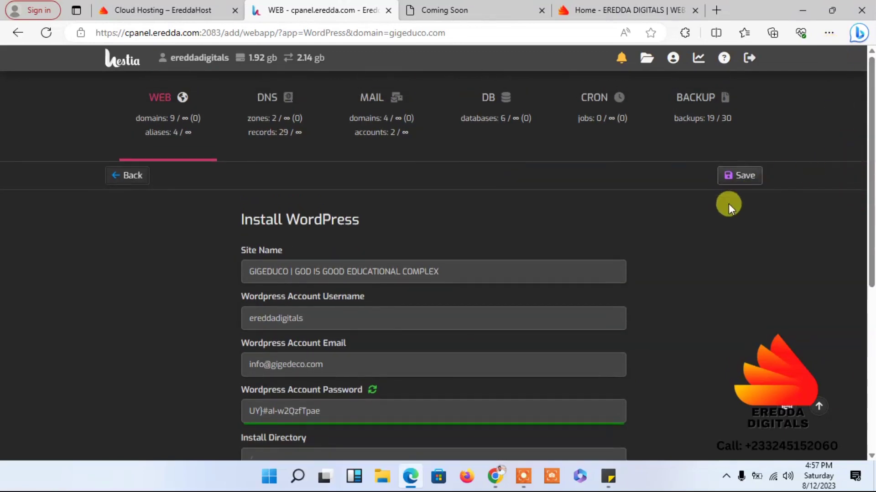
pyautogui.click(732, 181)
# - Confirm the WordPress install on gigeduco.com, then reload the site's tab to show the new home page
pyautogui.click(741, 181)
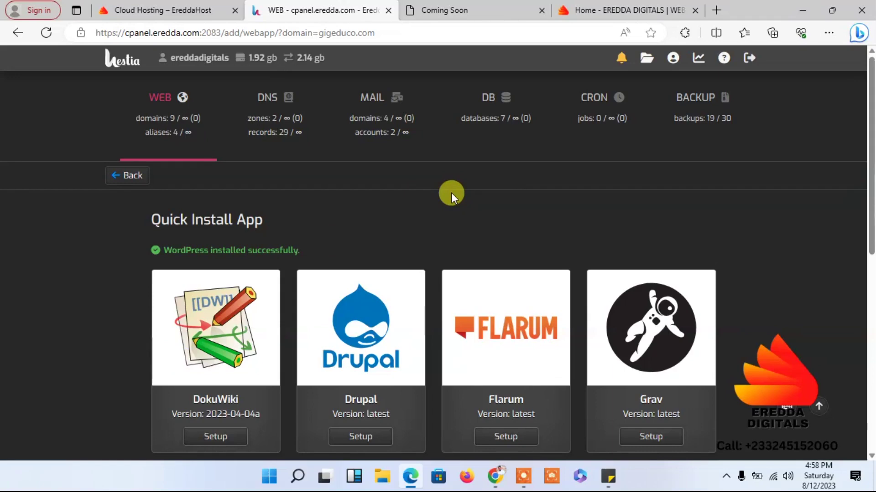
pyautogui.click(425, 7)
pyautogui.click(45, 35)
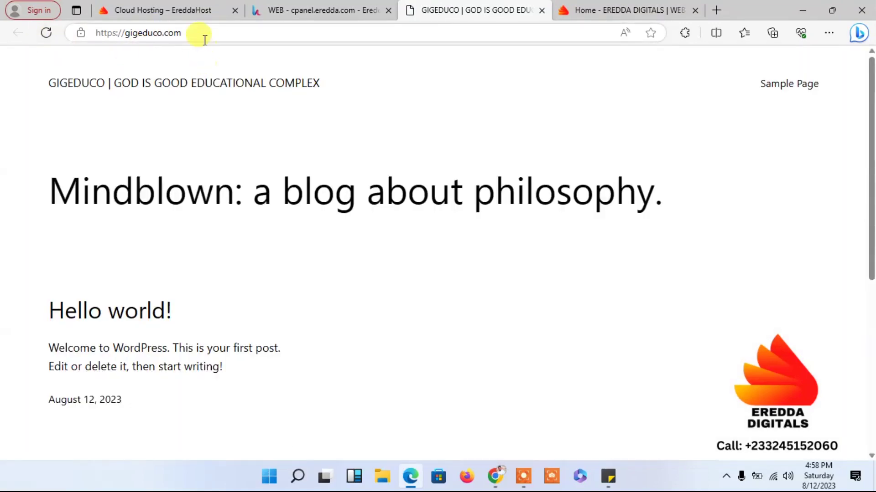
pyautogui.click(211, 35)
pyautogui.click(211, 32)
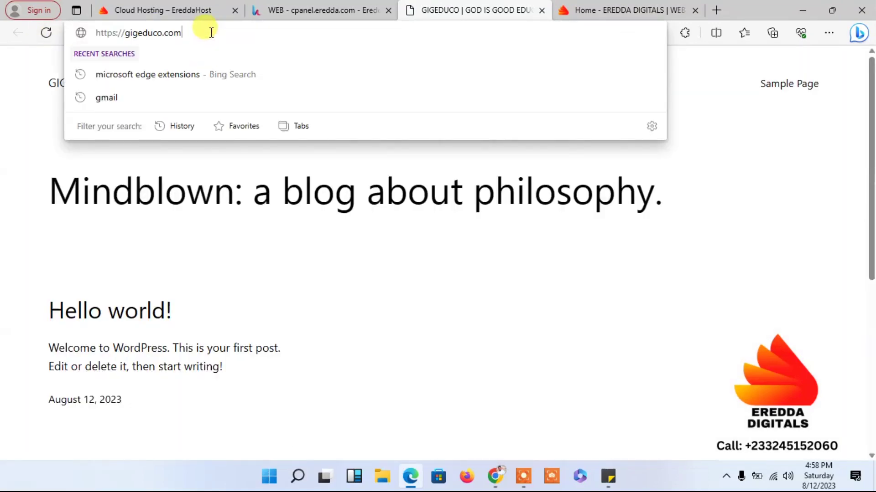
pyautogui.write('/wp')
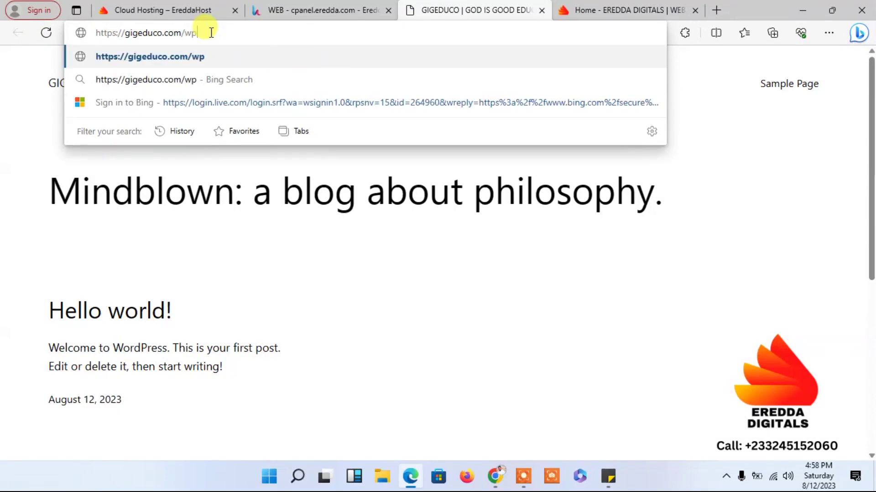
pyautogui.write('-ad')
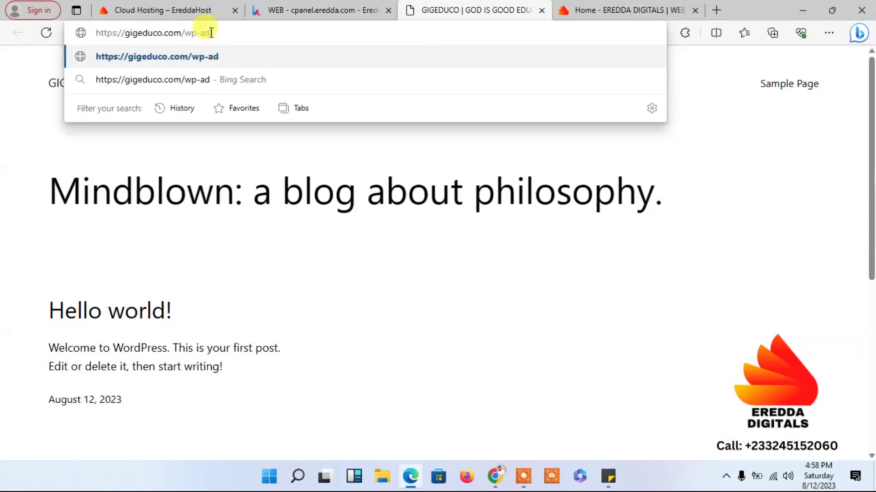
pyautogui.write('min')
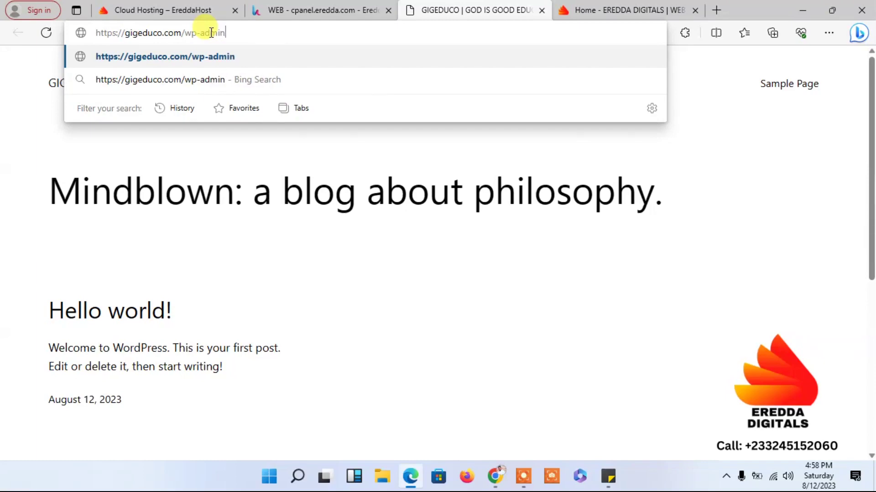
pyautogui.press('Return')
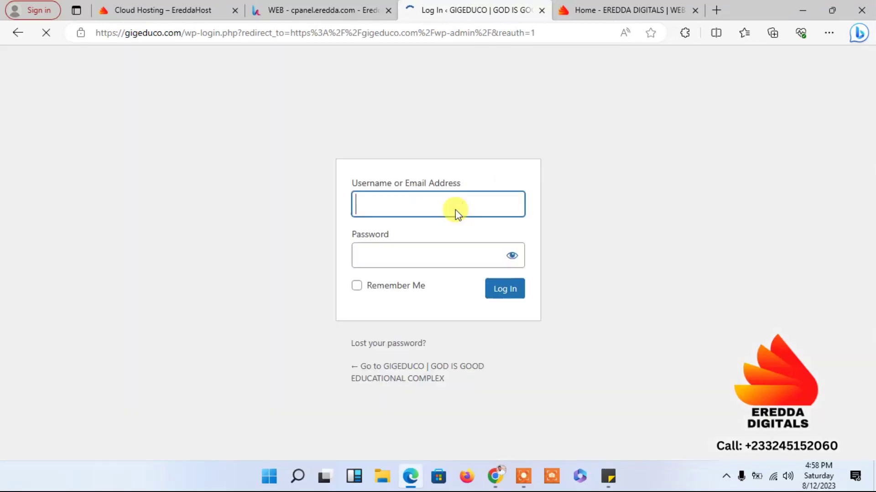
# - Log in using the saved admin username and the pasted account password
pyautogui.write('ere')
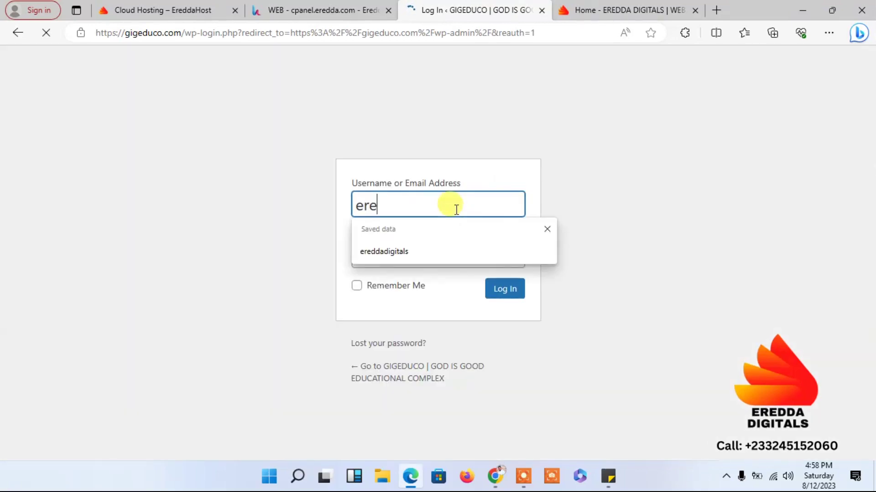
pyautogui.click(432, 252)
pyautogui.click(407, 256)
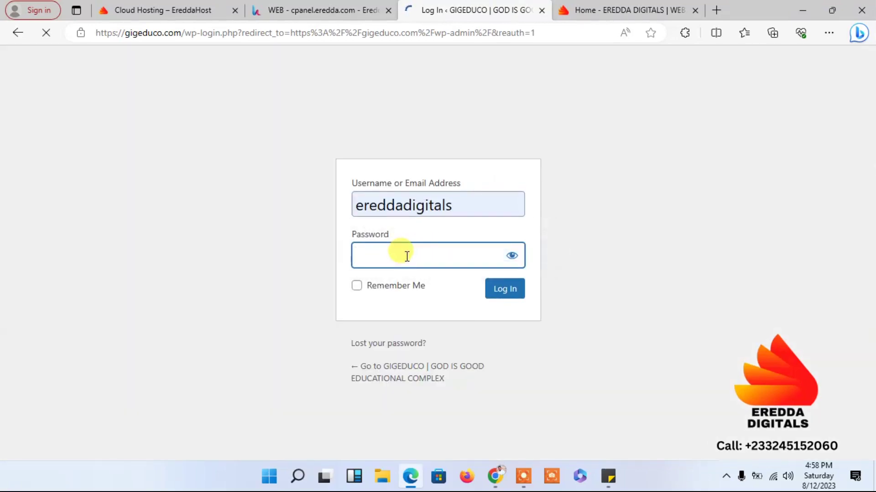
pyautogui.hotkey('ctrl', 'v')
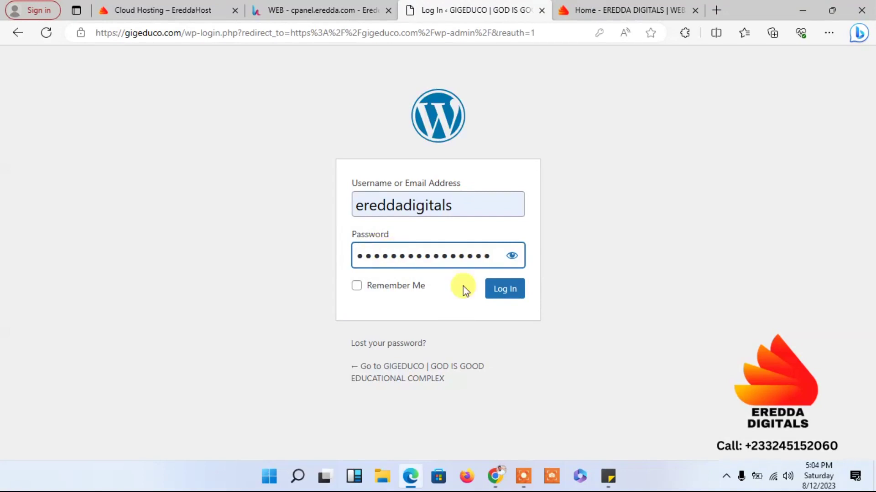
pyautogui.click(504, 291)
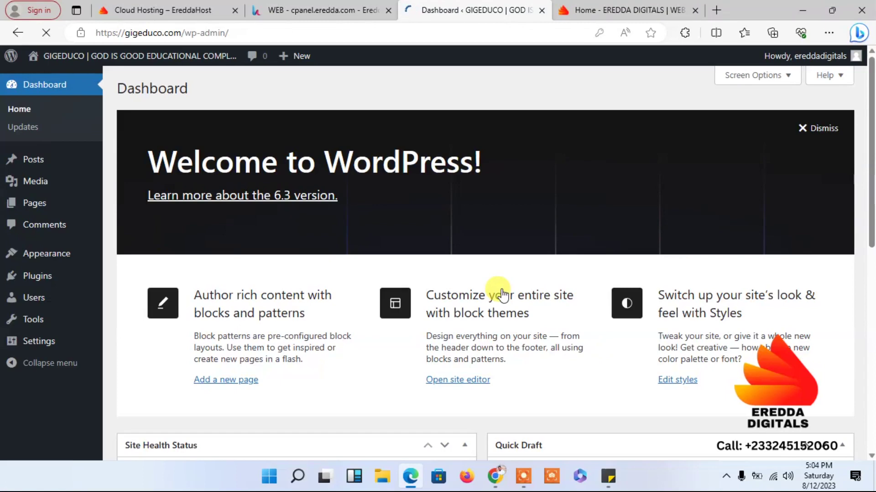
# - Dismiss the Welcome panel, hide Events and News, Quick Draft, Activity, At a Glance and Site Health widgets, then open Appearance > Themes
pyautogui.click(817, 128)
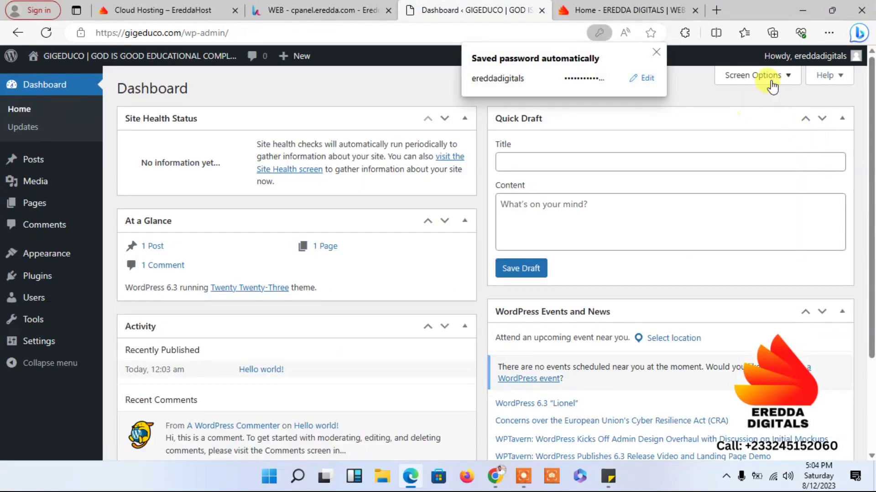
pyautogui.click(657, 51)
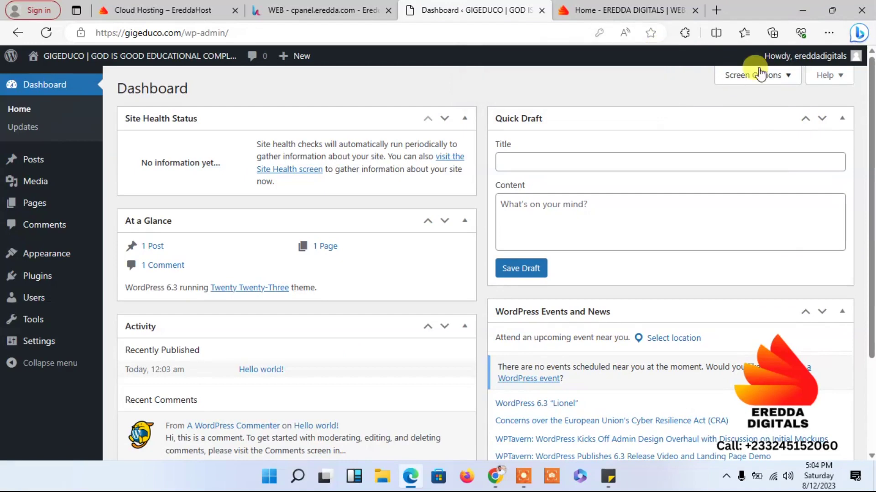
pyautogui.click(778, 78)
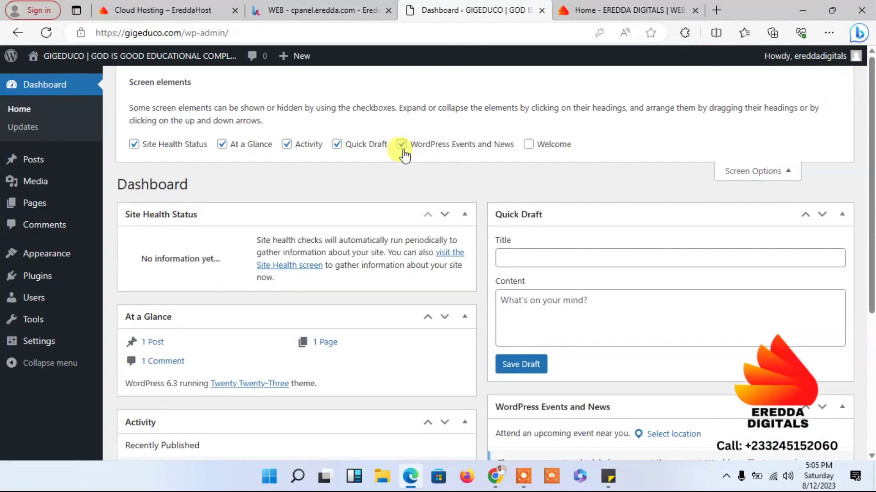
pyautogui.click(401, 145)
pyautogui.click(336, 145)
pyautogui.click(297, 150)
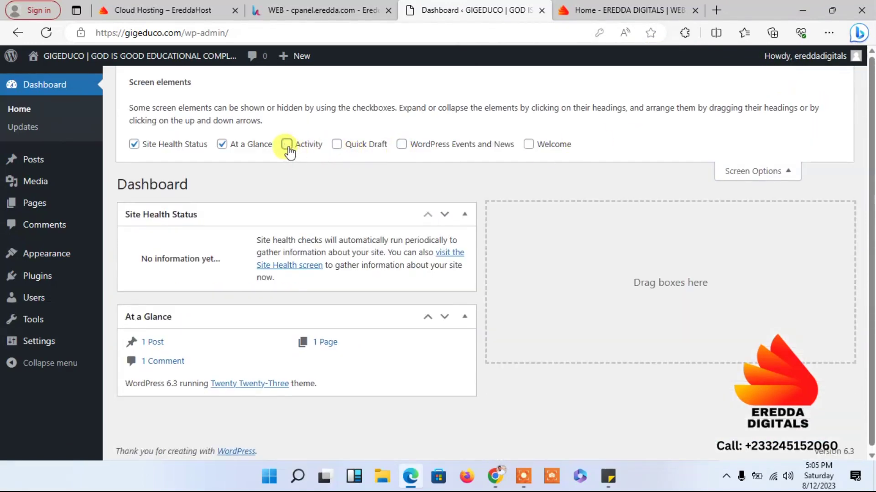
pyautogui.click(223, 146)
pyautogui.click(133, 145)
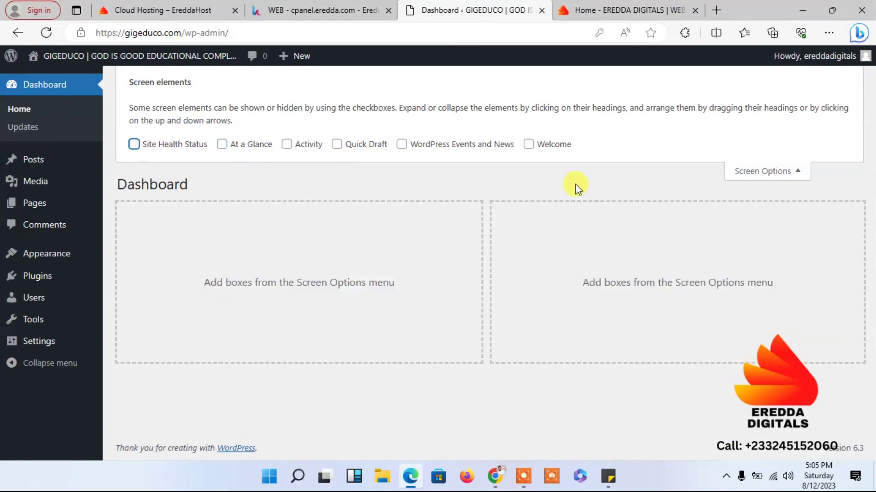
pyautogui.click(791, 171)
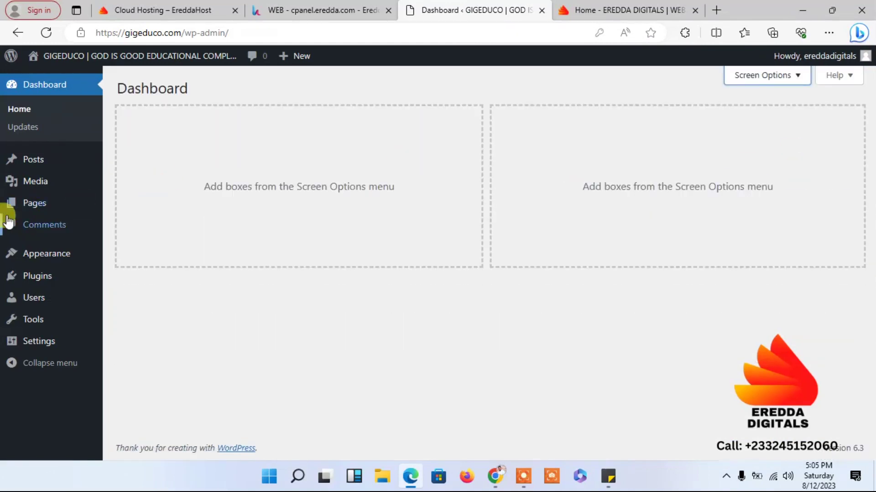
pyautogui.moveTo(62, 254)
pyautogui.click(120, 261)
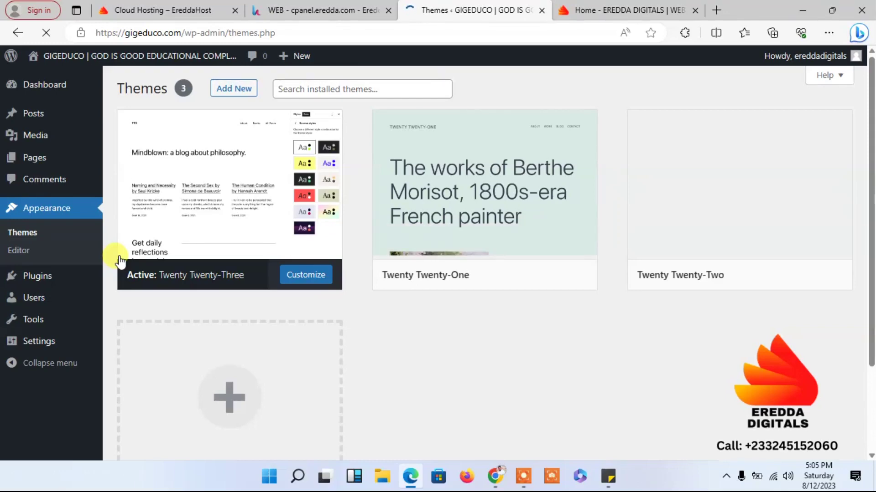
# - Delete the Twenty Twenty-One theme from its details window and confirm
pyautogui.moveTo(579, 288)
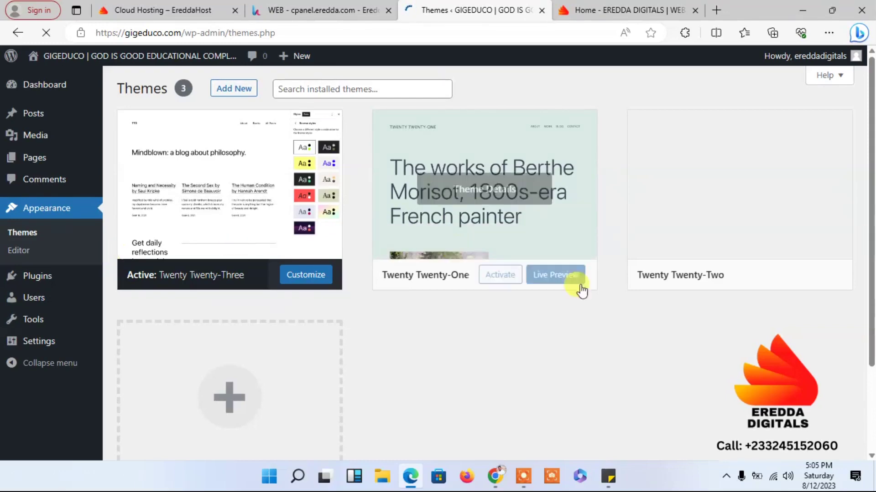
pyautogui.click(504, 221)
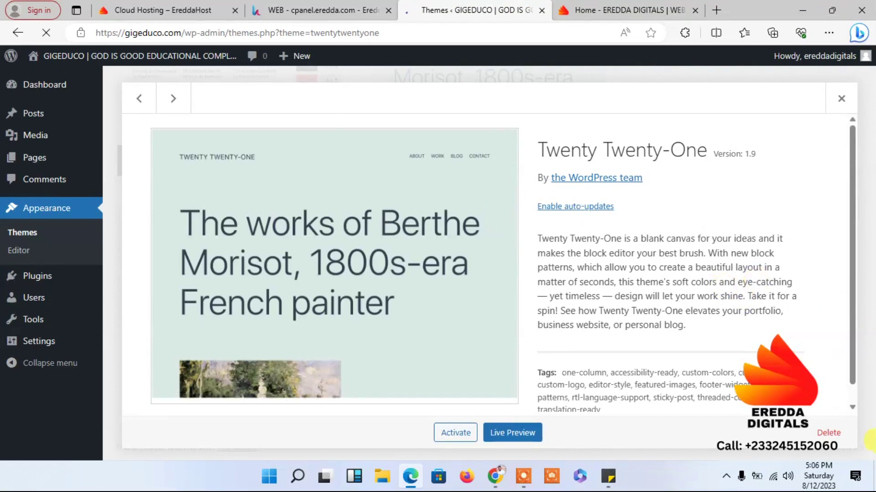
pyautogui.click(828, 433)
pyautogui.click(500, 122)
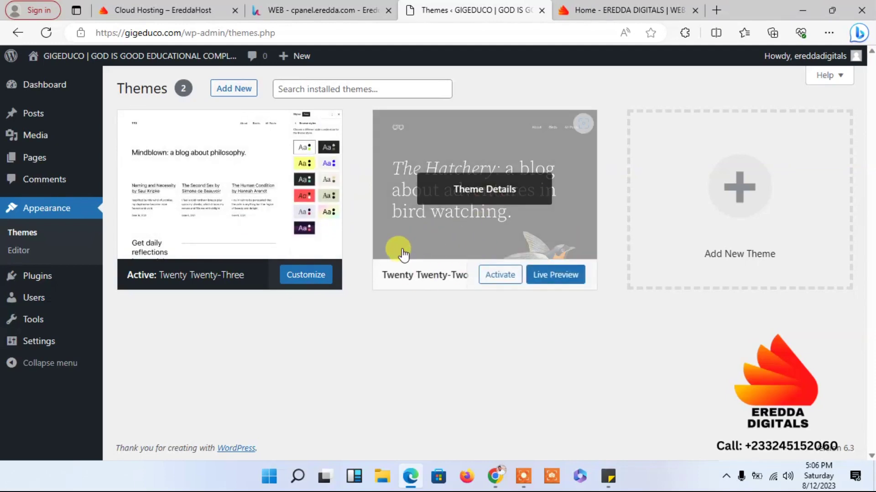
# - Open the live site in a new tab, then activate the Twenty Twenty-Two theme
pyautogui.moveTo(130, 65)
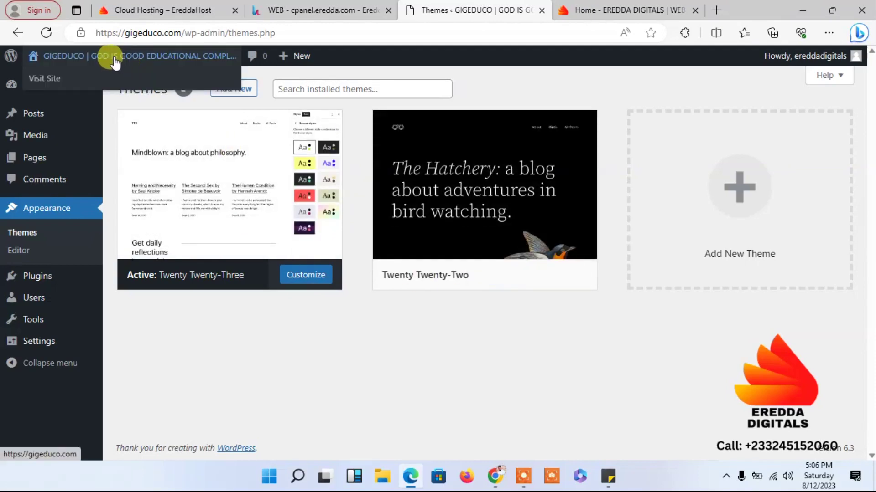
pyautogui.rightClick(117, 56)
pyautogui.click(130, 65)
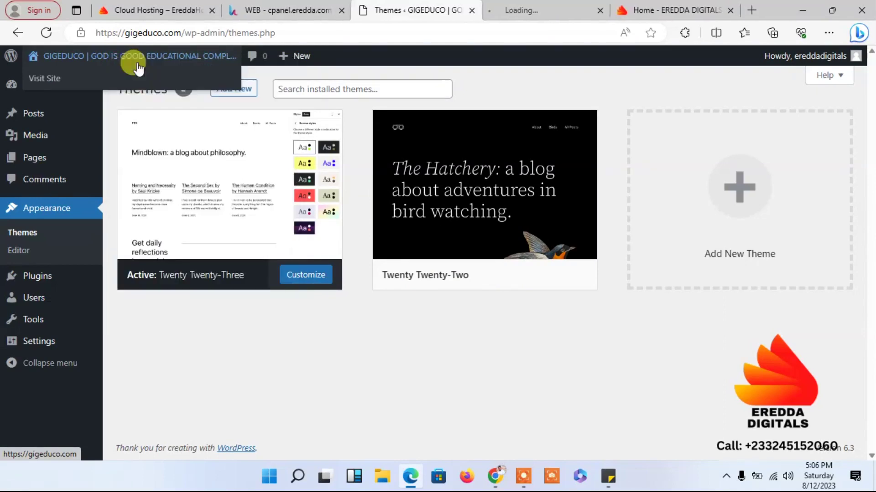
pyautogui.click(493, 11)
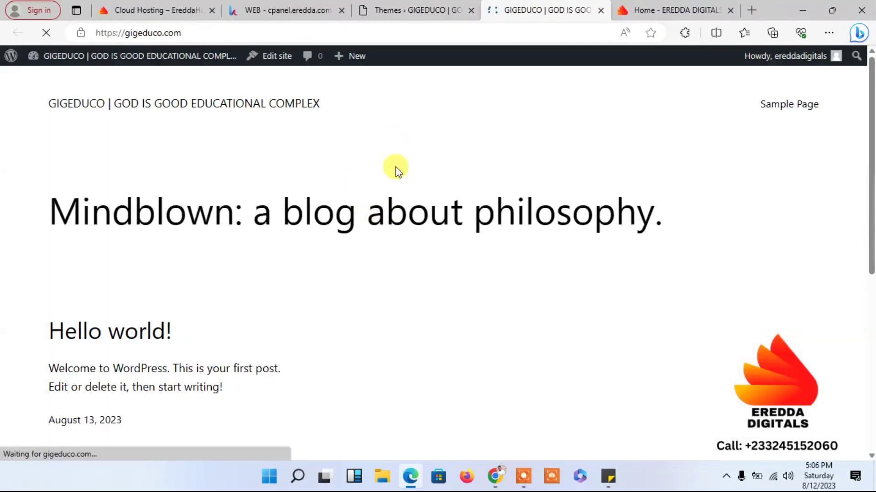
pyautogui.click(410, 10)
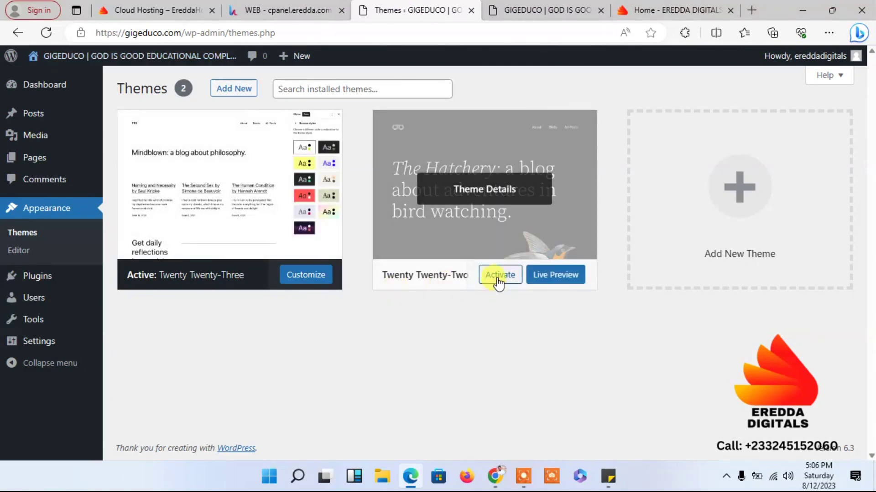
pyautogui.click(497, 282)
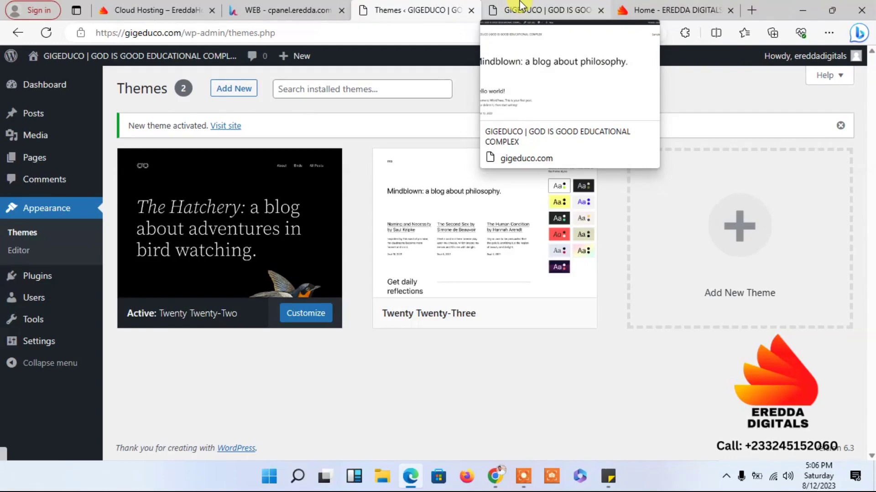
# - Check the front page, then switch the active theme back to Twenty Twenty-Three
pyautogui.click(521, 7)
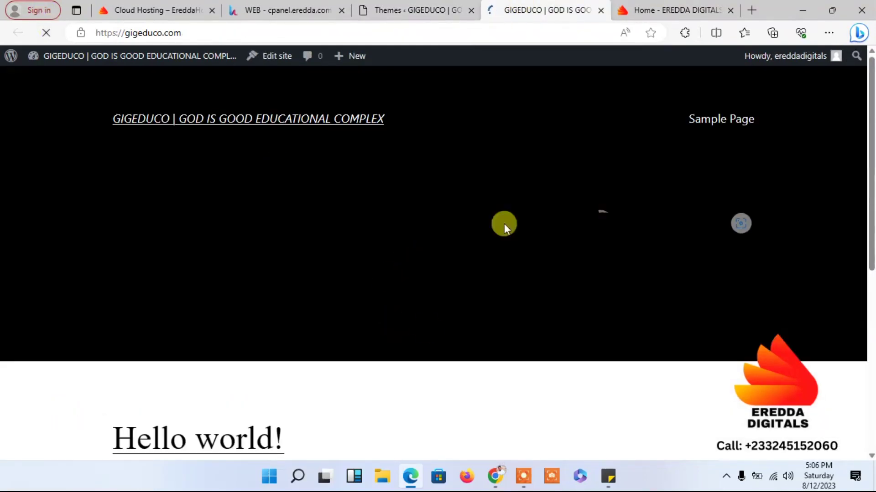
pyautogui.click(414, 7)
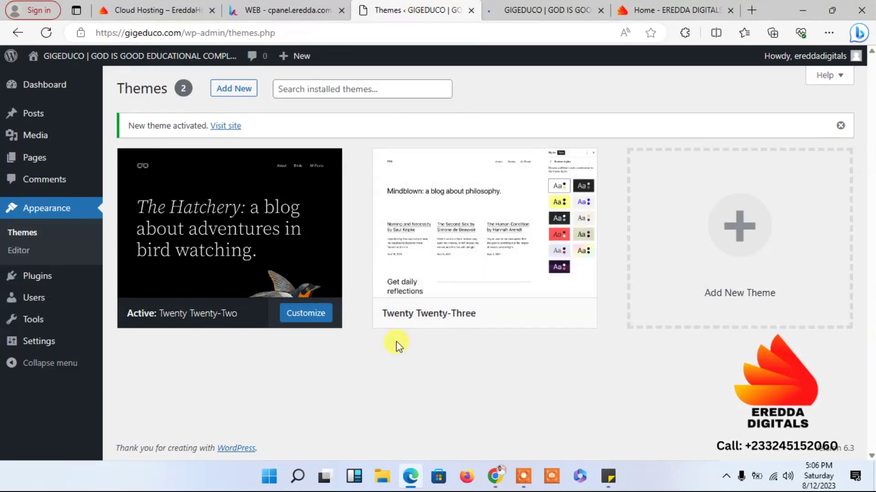
pyautogui.click(487, 324)
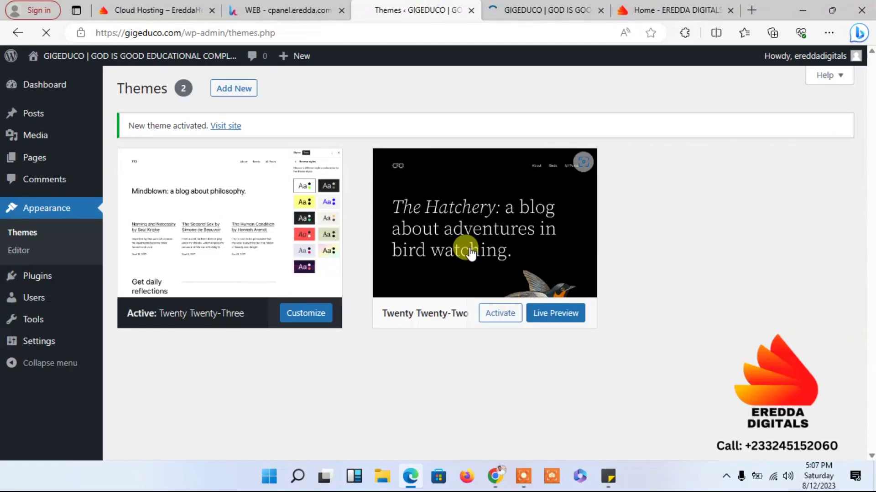
# - Delete the Twenty Twenty-Two theme from its Theme Details window and confirm
pyautogui.click(411, 267)
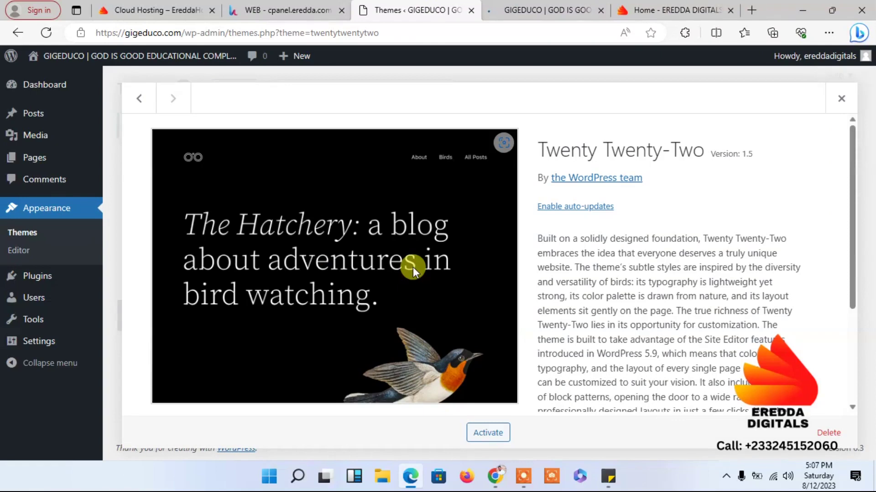
pyautogui.click(830, 436)
pyautogui.click(499, 123)
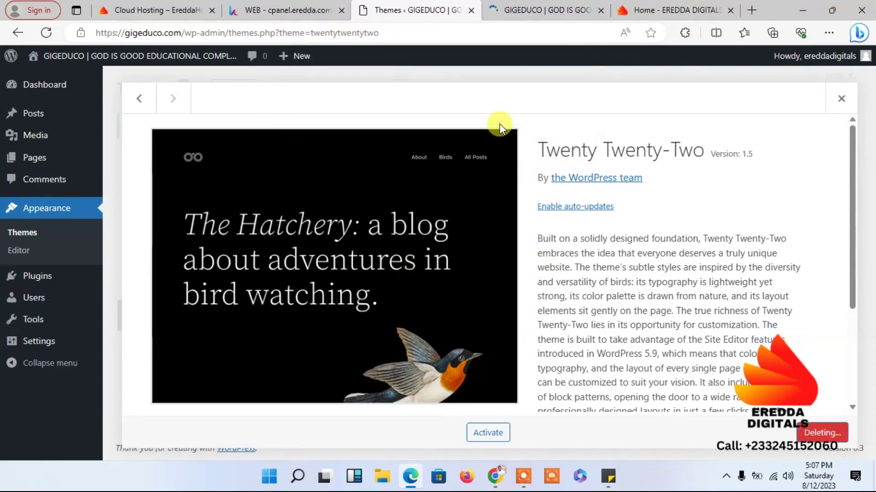
pyautogui.scroll(-2, 216, 125)
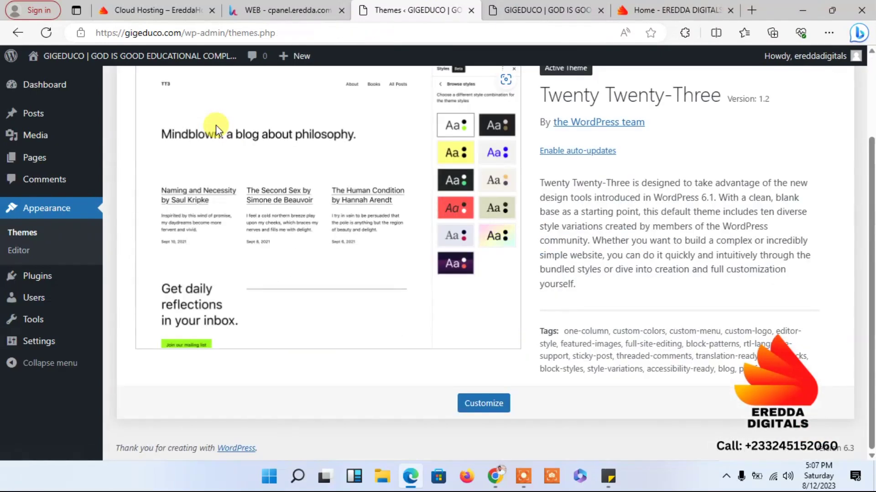
pyautogui.moveTo(50, 278)
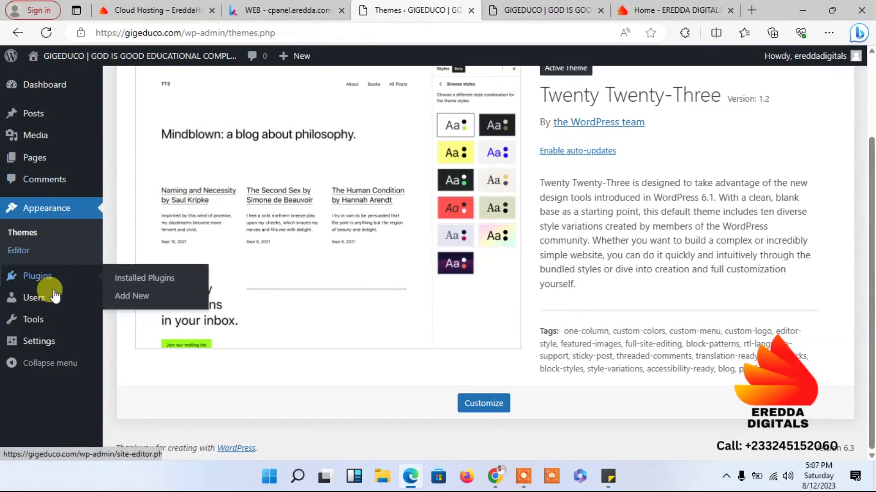
# - Bulk-delete the Akismet Anti-Spam and Hello Dolly plugins from Installed Plugins
pyautogui.click(139, 279)
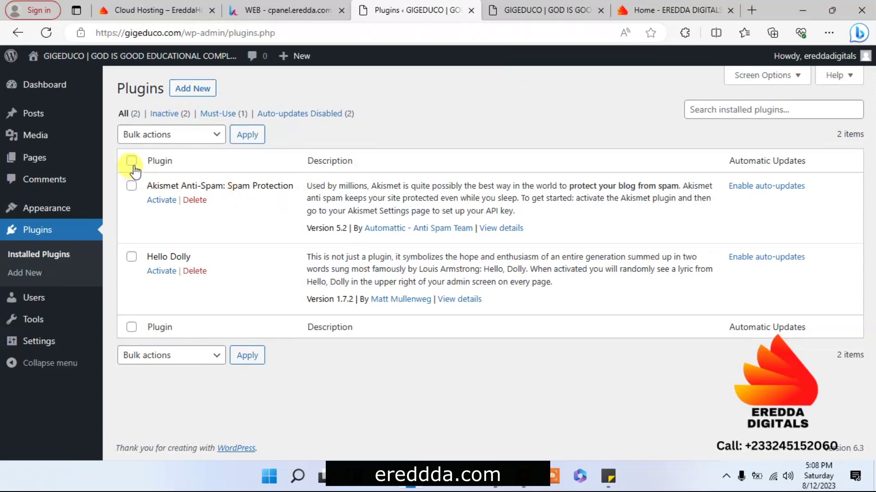
pyautogui.click(157, 135)
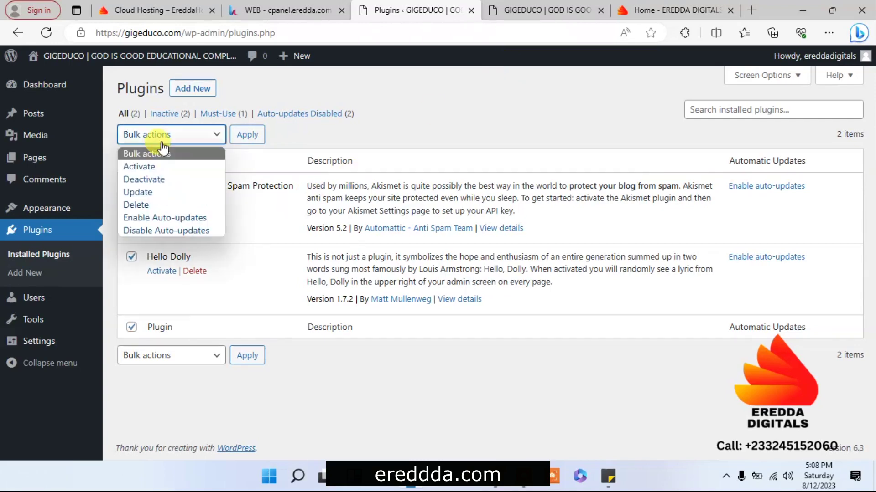
pyautogui.click(158, 206)
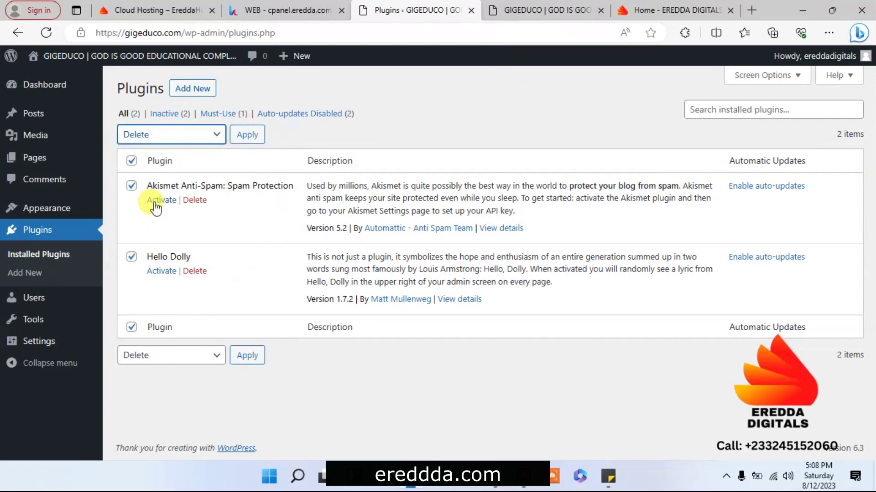
pyautogui.click(237, 142)
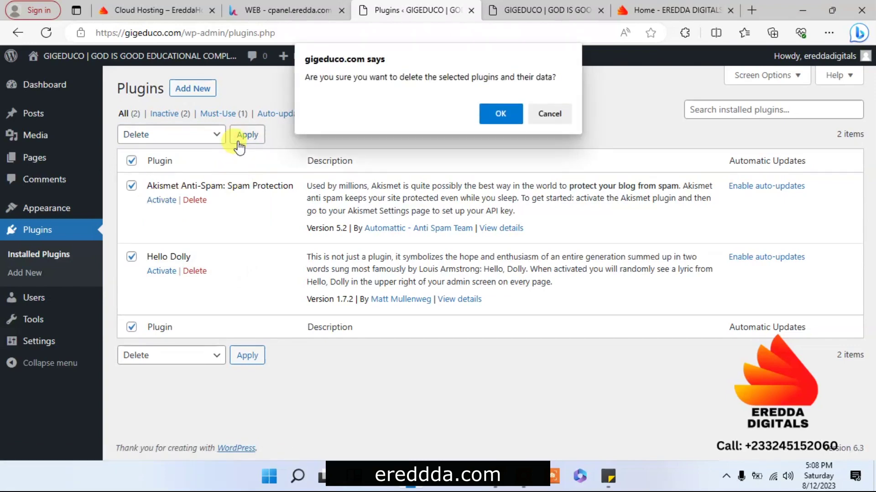
pyautogui.click(486, 109)
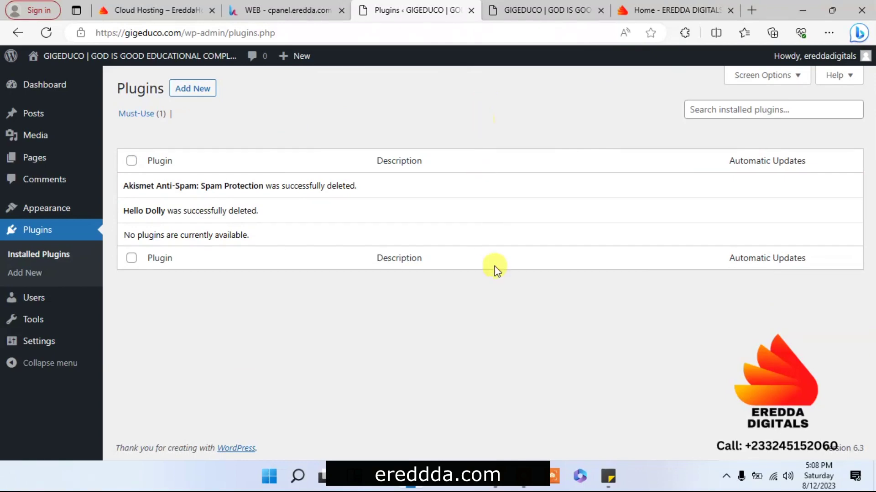
# - Trash the Hello world! post under Posts, then empty the Trash
pyautogui.click(40, 117)
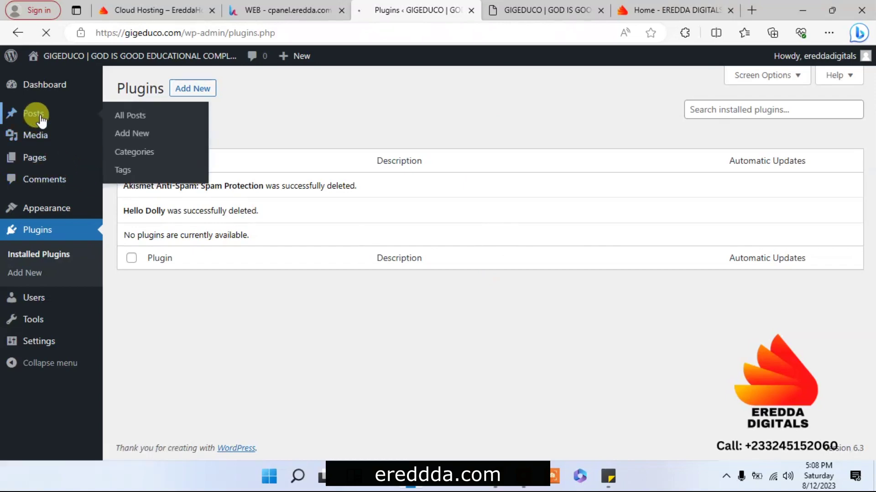
pyautogui.moveTo(221, 198)
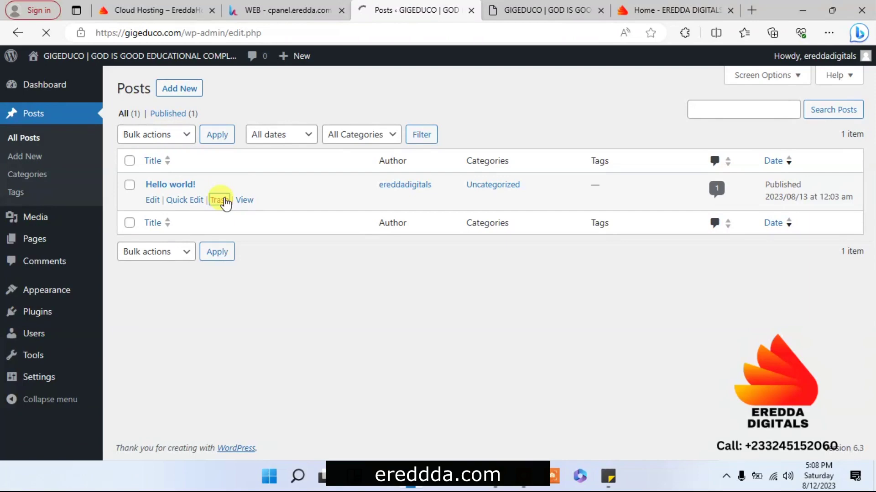
pyautogui.click(161, 156)
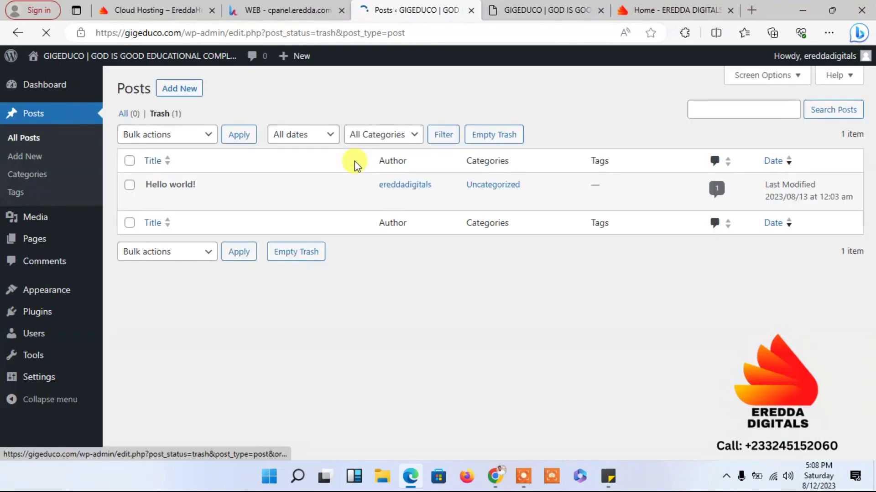
pyautogui.click(488, 142)
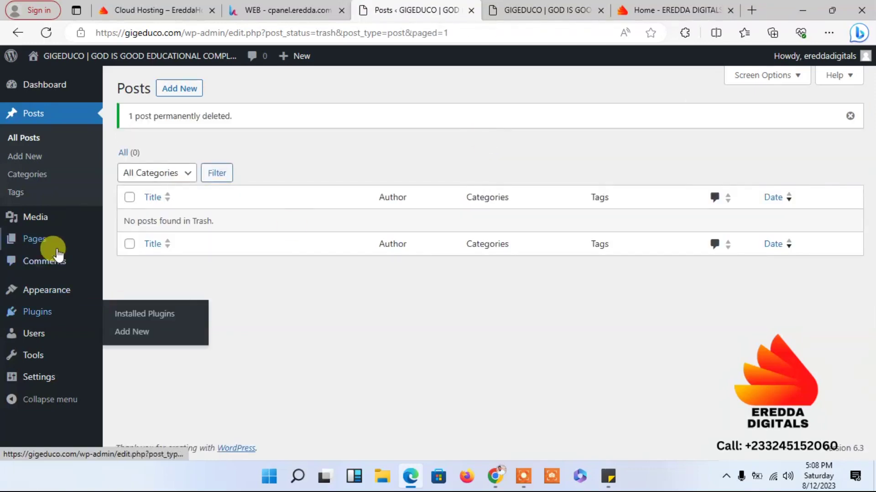
# - Move both pages, Privacy Policy and Sample Page, to the Trash with a bulk action
pyautogui.moveTo(31, 239)
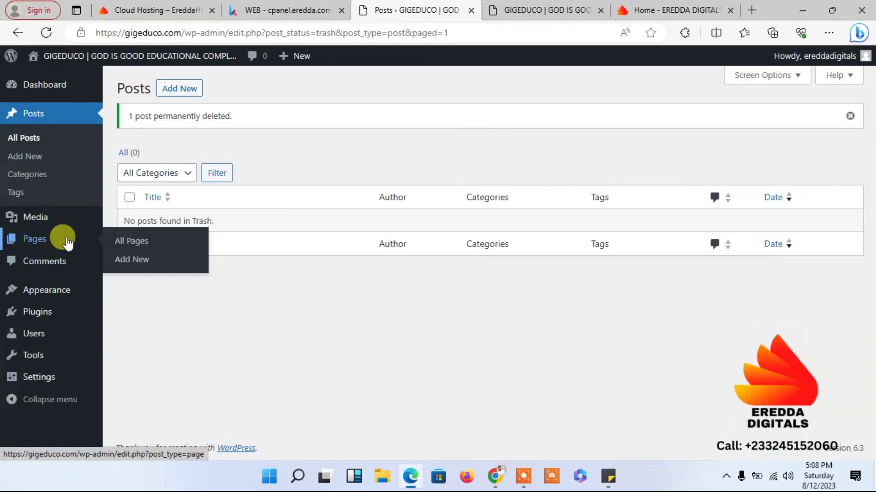
pyautogui.click(130, 241)
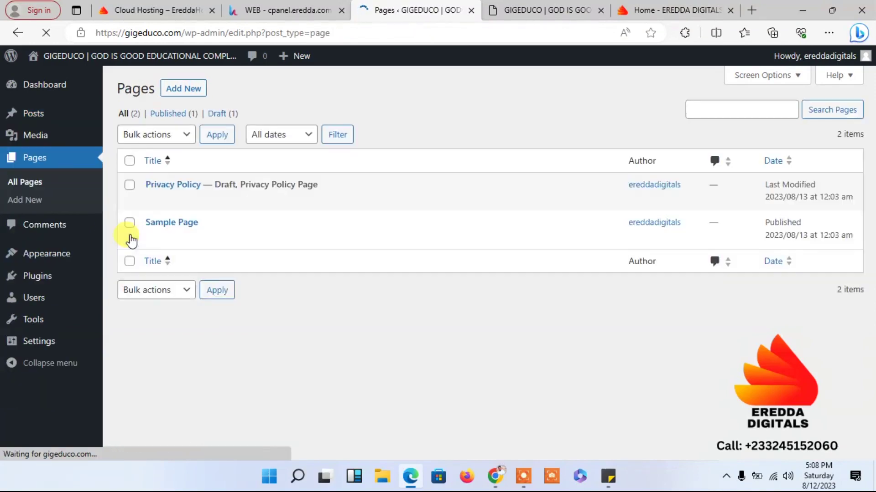
pyautogui.click(129, 160)
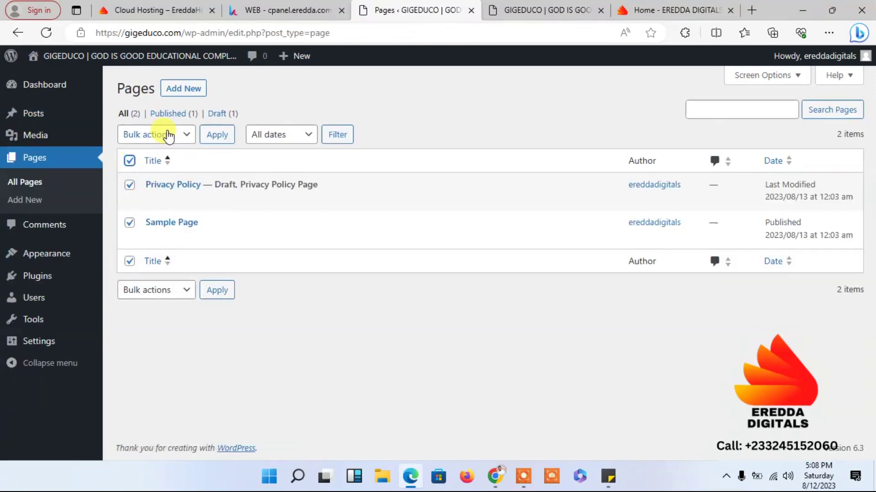
pyautogui.click(155, 135)
pyautogui.click(152, 178)
pyautogui.click(215, 140)
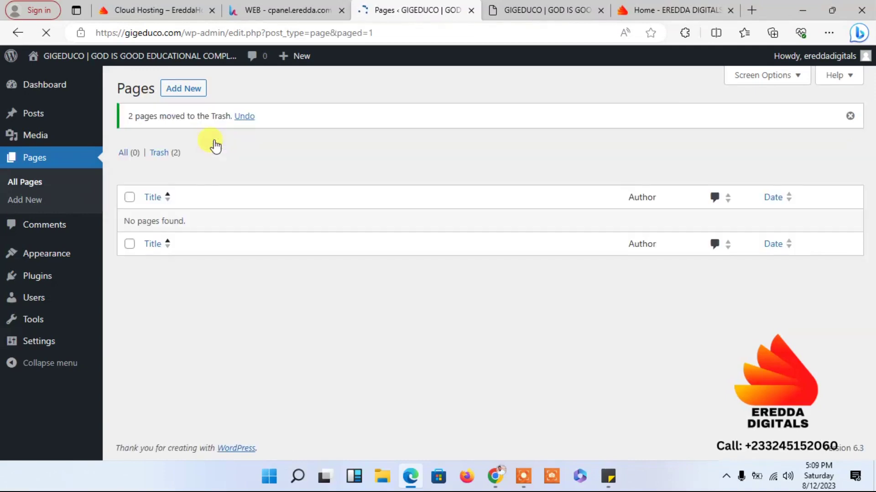
# - Empty the Pages trash to permanently delete the 2 pages
pyautogui.click(166, 155)
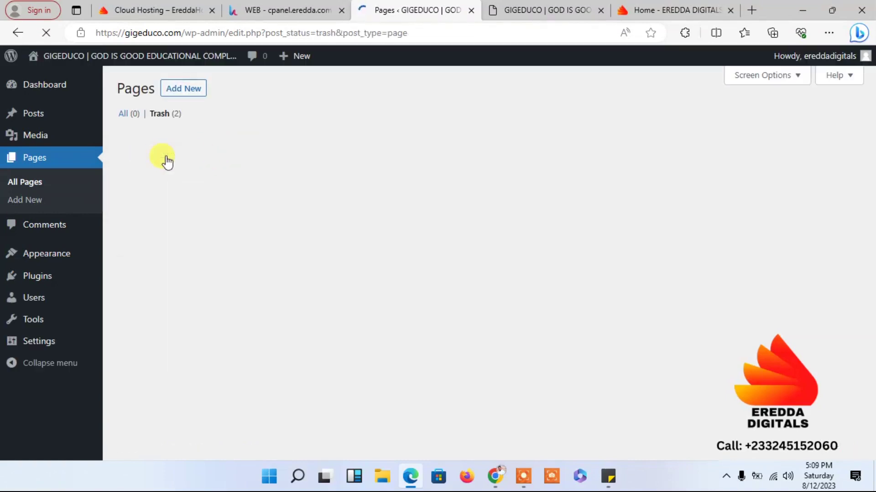
pyautogui.click(393, 139)
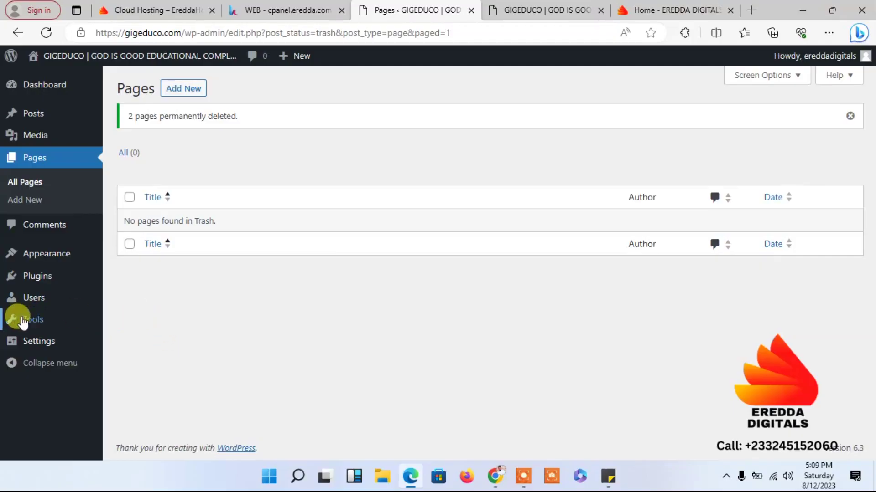
pyautogui.moveTo(29, 322)
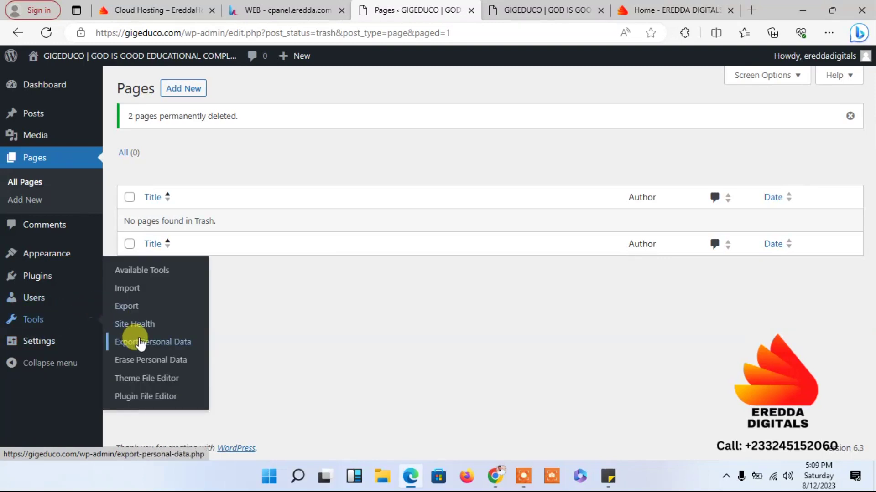
# - Show the Site Health report: rated Good, with disk space and page cache recommendations
pyautogui.click(125, 322)
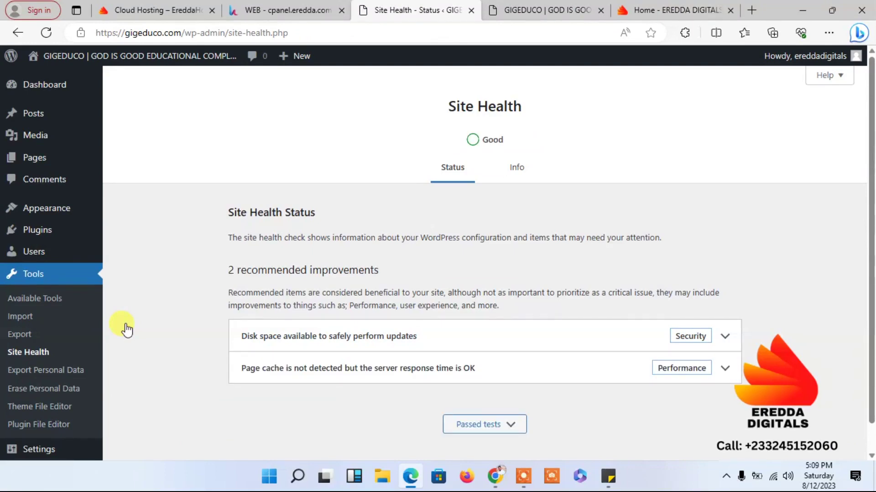
pyautogui.scroll(-1, 871, 328)
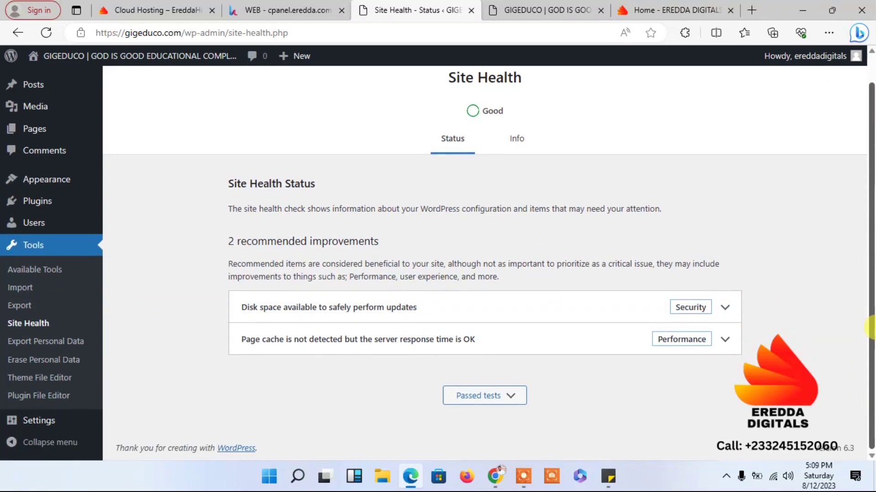
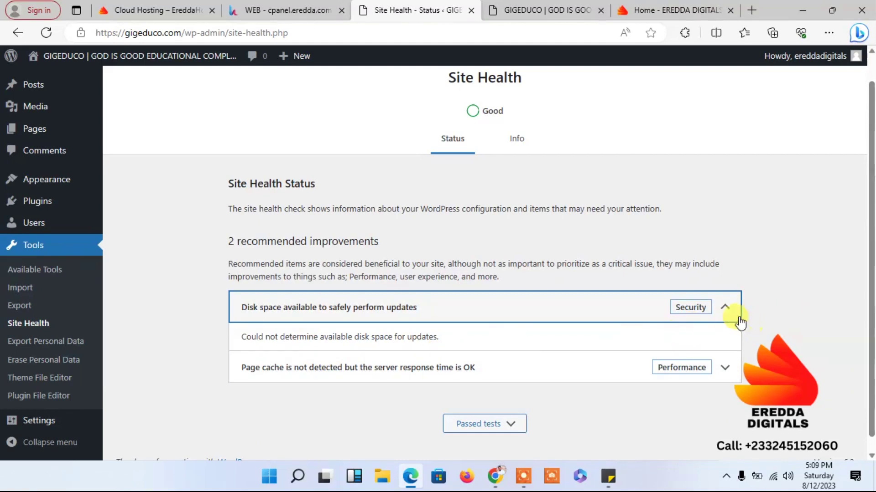
# - Collapse the 'Disk space available' improvement on the Site Health page
pyautogui.click(726, 307)
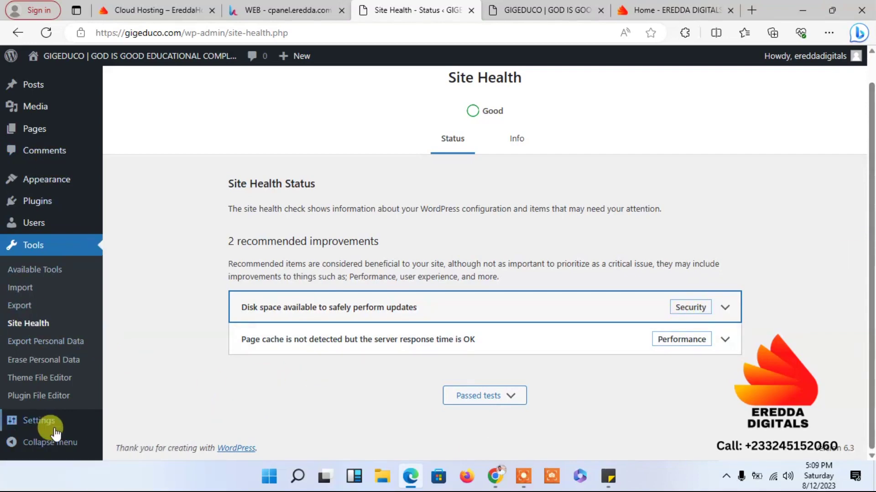
pyautogui.moveTo(41, 421)
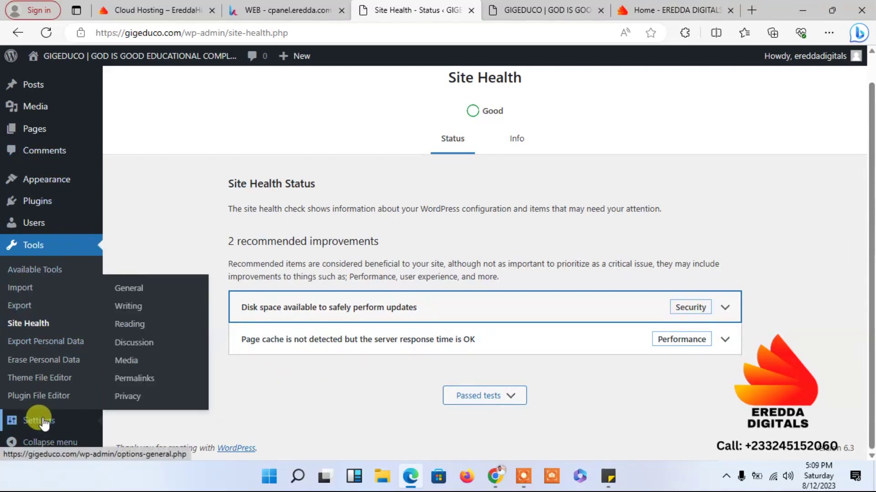
# - Switch the permalink structure to Post name (/%postname%/) and save the change
pyautogui.click(42, 422)
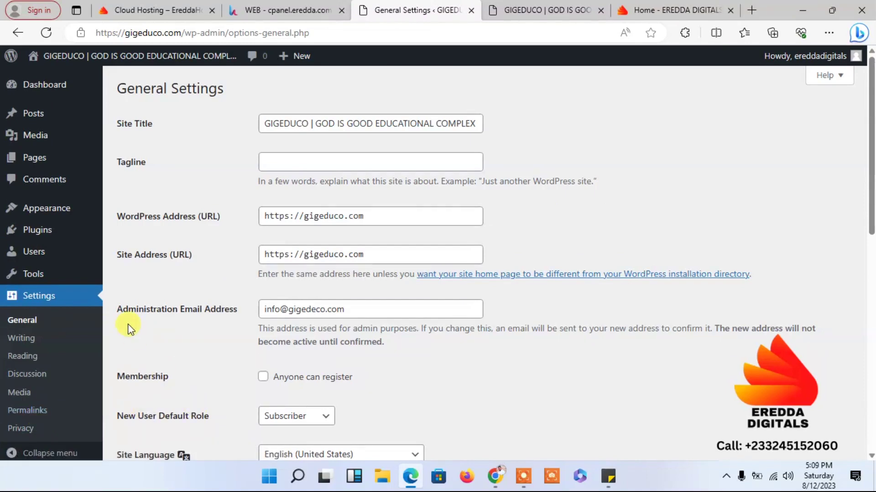
pyautogui.click(27, 415)
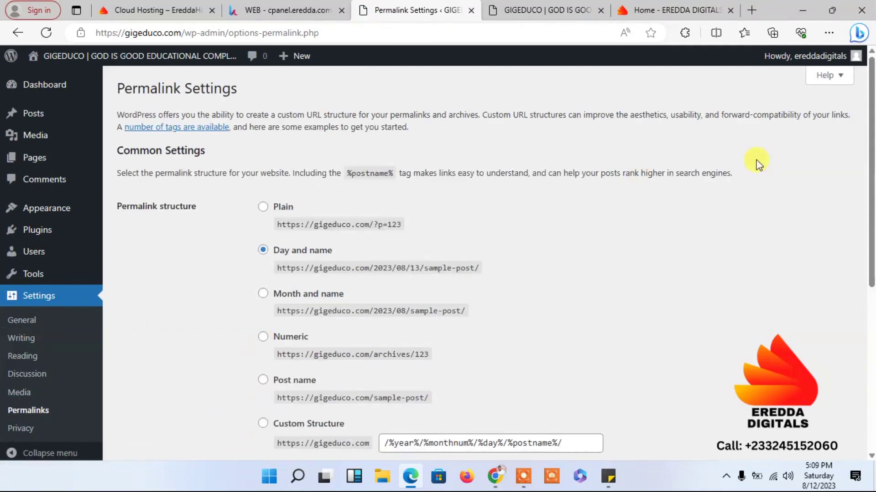
pyautogui.scroll(-1, 871, 84)
pyautogui.scroll(-1, 871, 85)
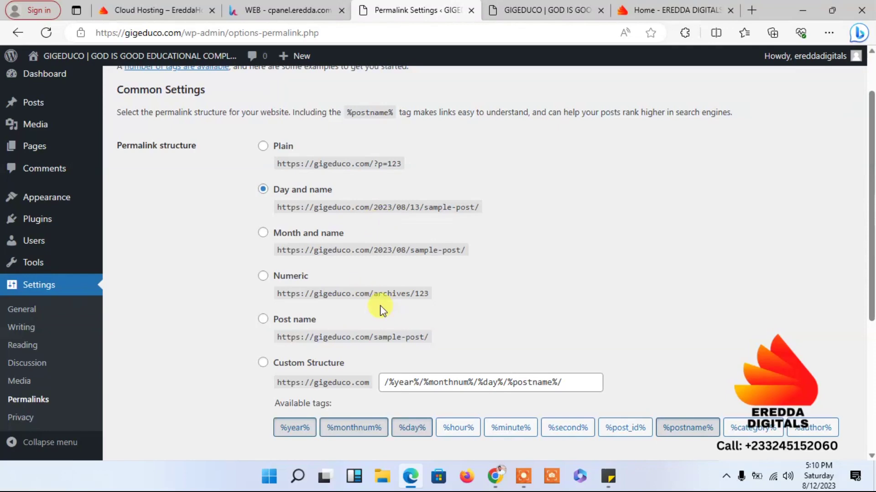
pyautogui.click(263, 321)
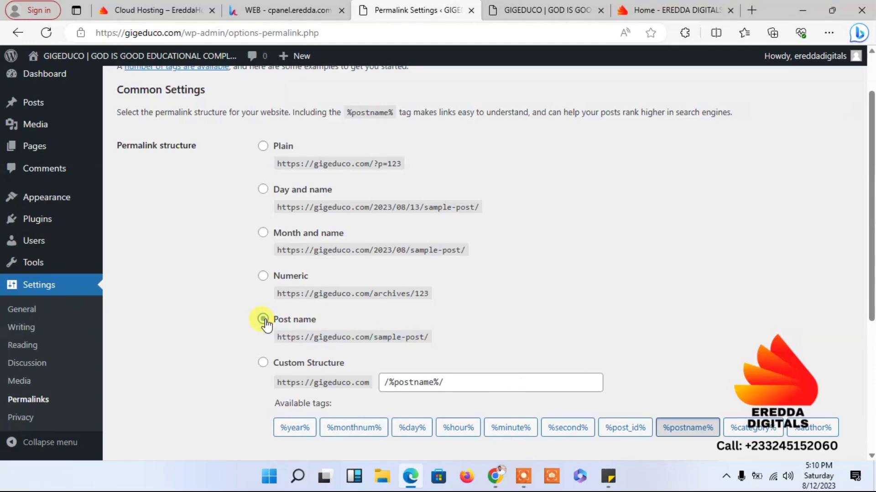
pyautogui.moveTo(871, 269); pyautogui.dragTo(871, 397)
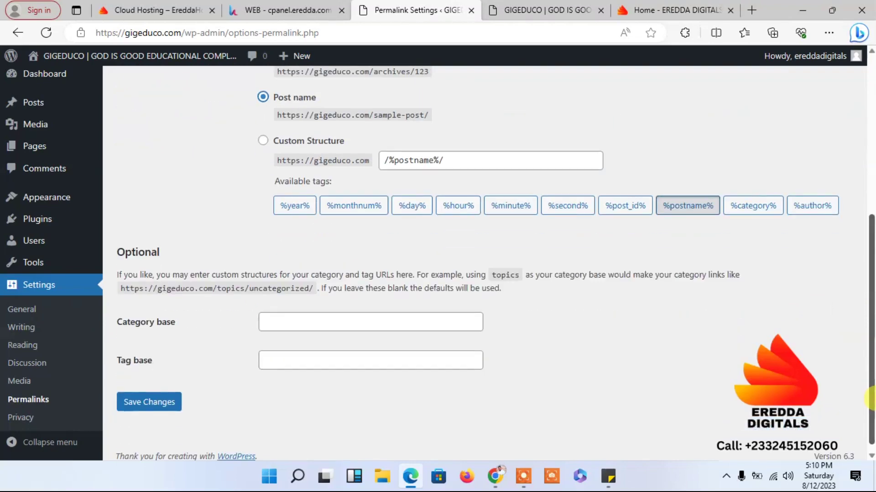
pyautogui.click(155, 404)
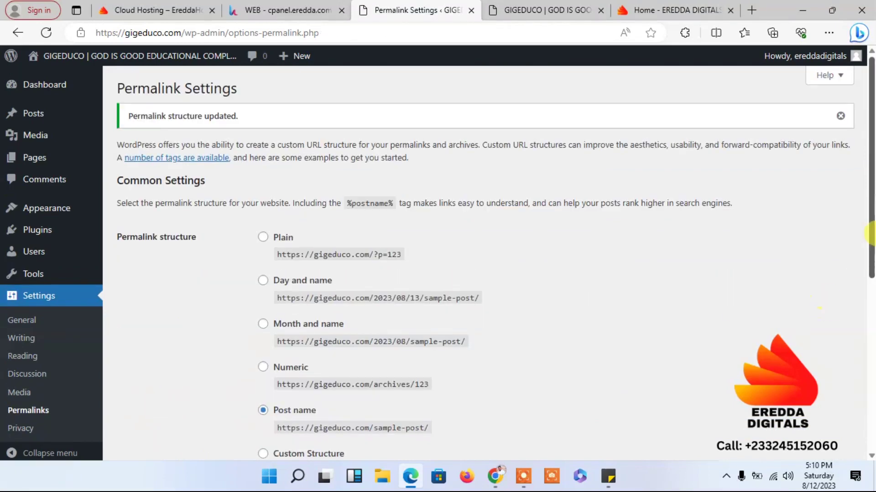
pyautogui.scroll(-5, 863, 318)
pyautogui.scroll(10, 863, 318)
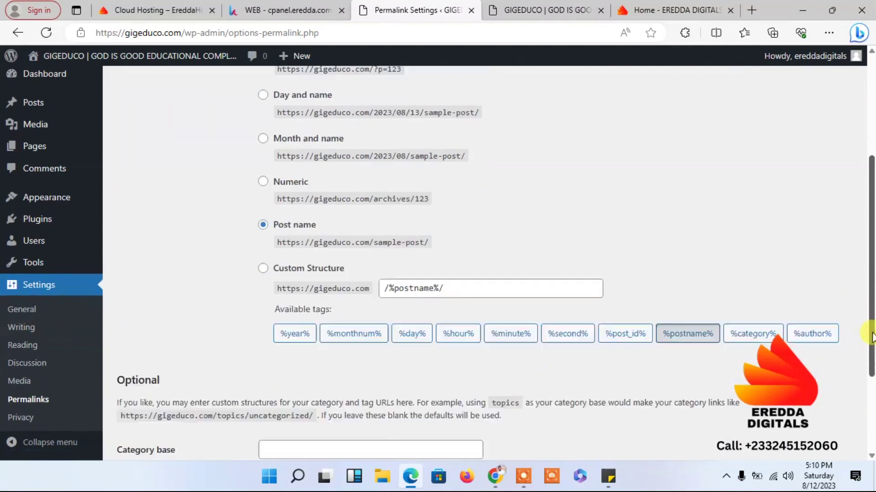
pyautogui.scroll(-2, 857, 268)
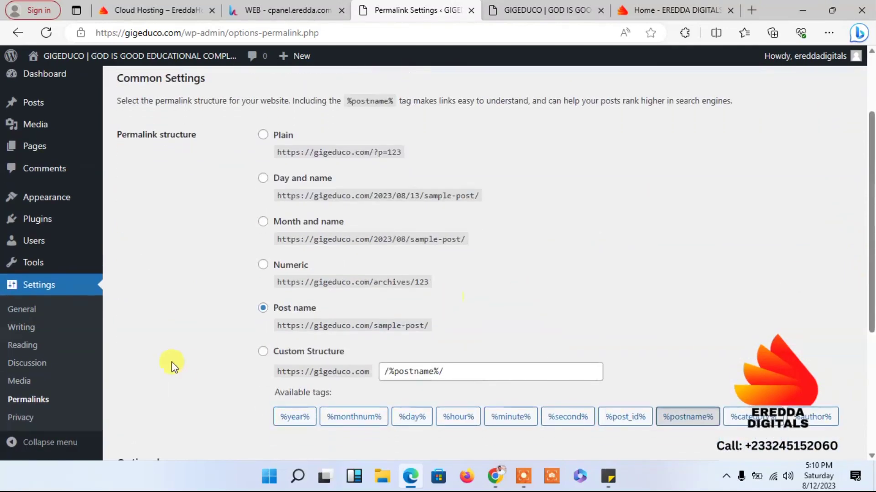
# - Tick 'Anyone can register' under Membership in General Settings and save
pyautogui.click(24, 311)
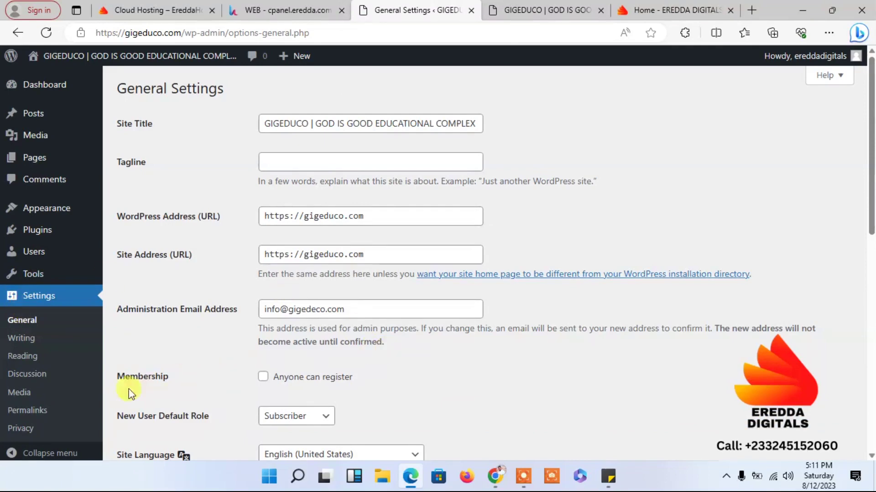
pyautogui.click(263, 377)
pyautogui.moveTo(871, 214); pyautogui.dragTo(871, 433)
pyautogui.click(146, 397)
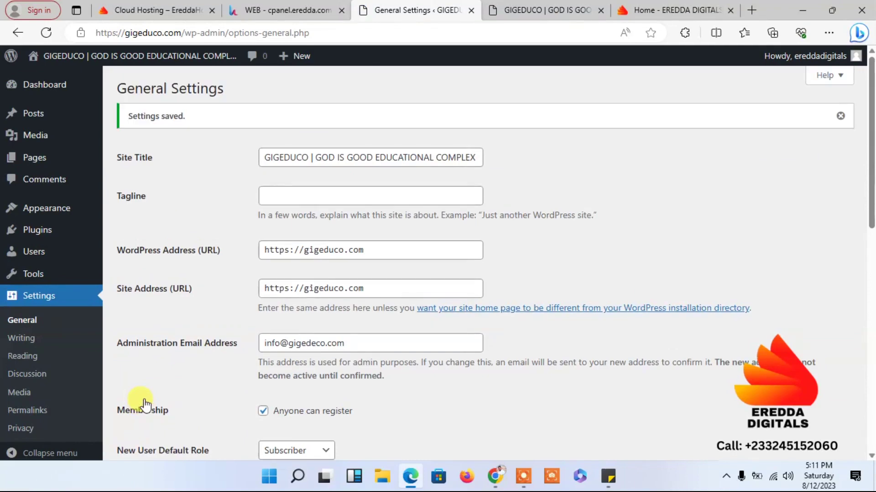
pyautogui.click(278, 198)
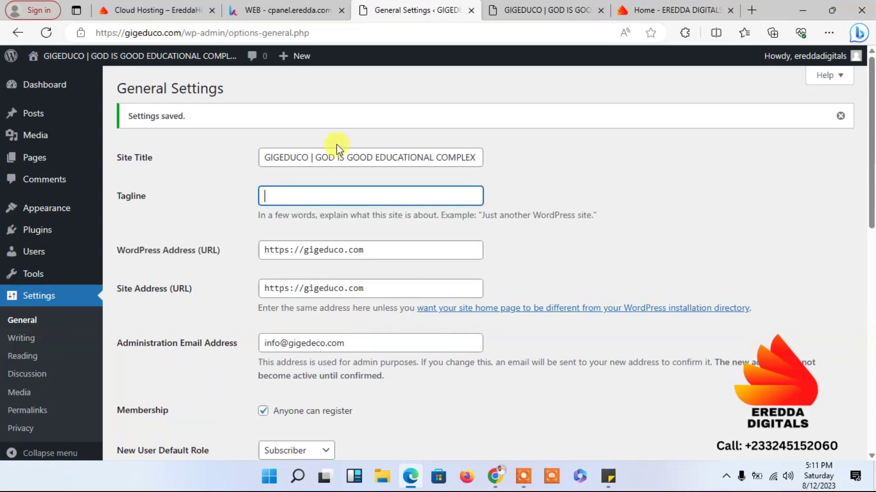
# - Paste 'GIGEDUCO' into the Tagline, clear it again, and return to the Dashboard
pyautogui.moveTo(309, 157); pyautogui.dragTo(231, 163)
pyautogui.hotkey('ctrl', 'c')
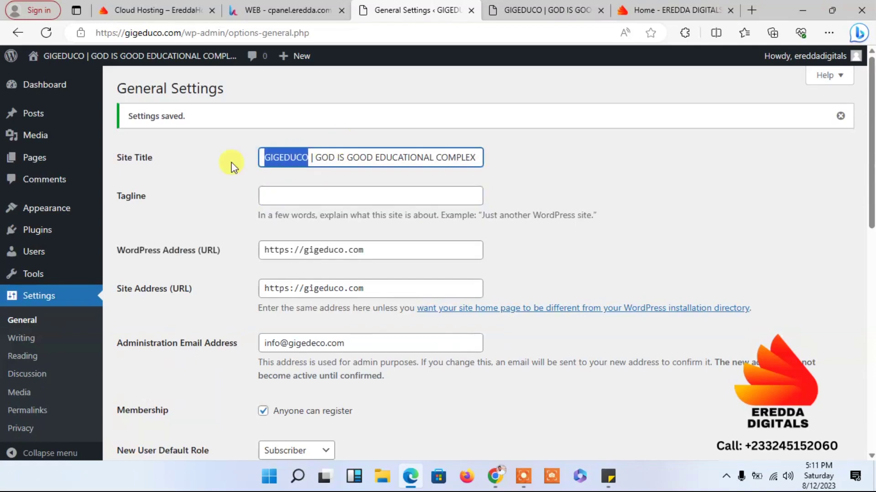
pyautogui.click(276, 196)
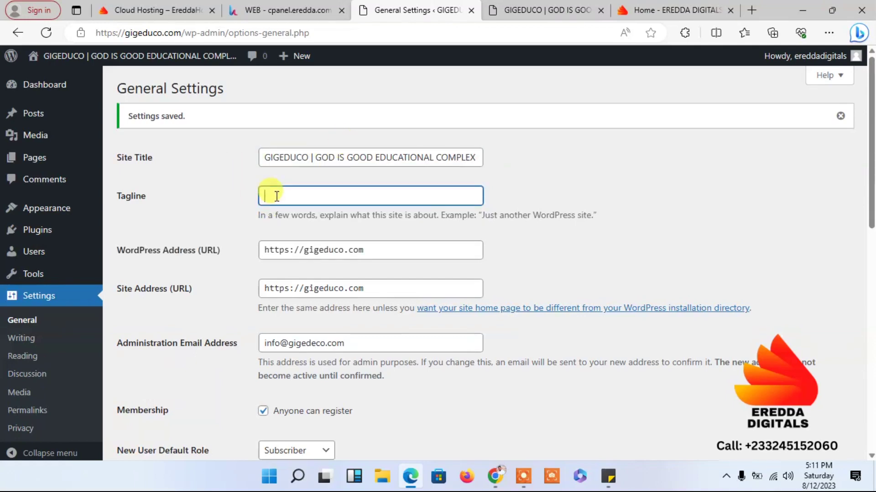
pyautogui.hotkey('ctrl', 'v')
pyautogui.write('i')
pyautogui.press('BackSpace')
pyautogui.press('BackSpace')
pyautogui.press('BackSpace')
pyautogui.press('BackSpace')
pyautogui.press('BackSpace')
pyautogui.press('BackSpace')
pyautogui.press('BackSpace')
pyautogui.press('BackSpace')
pyautogui.press('BackSpace')
pyautogui.press('BackSpace')
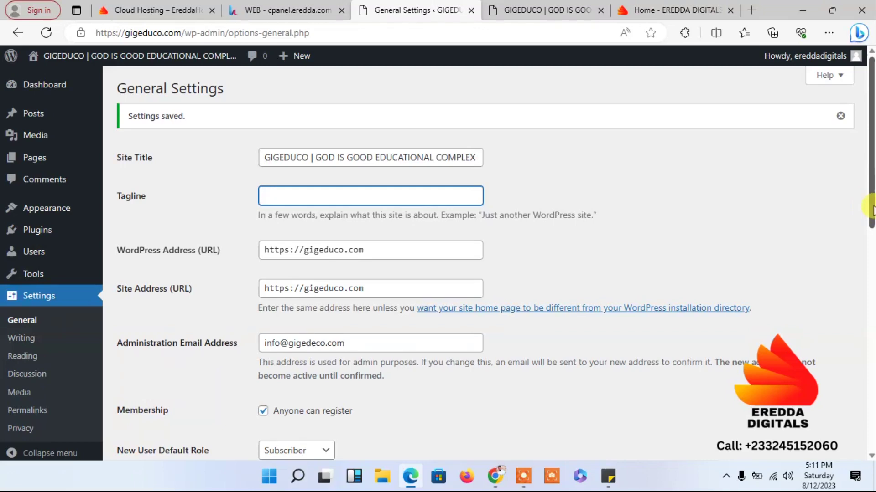
pyautogui.moveTo(870, 196); pyautogui.dragTo(820, 102)
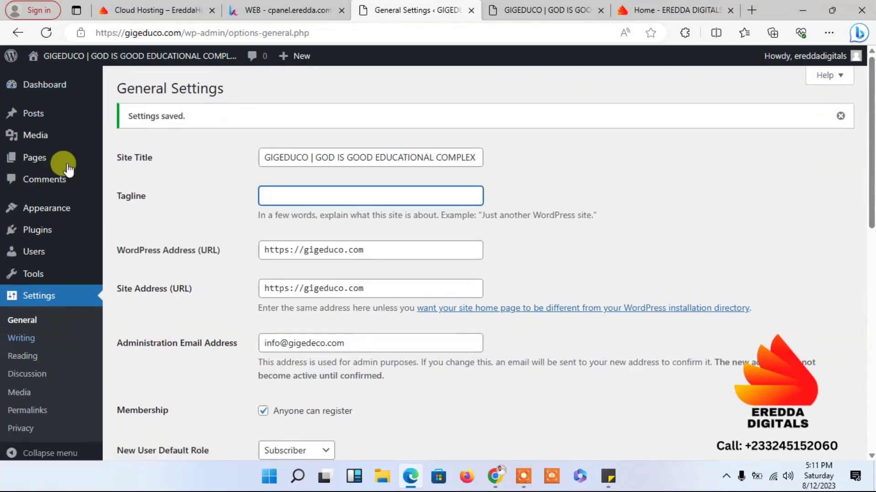
pyautogui.click(49, 85)
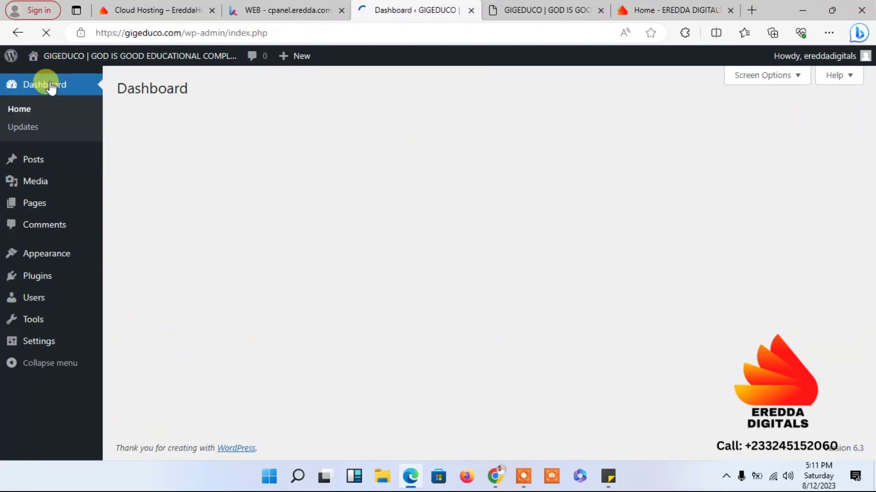